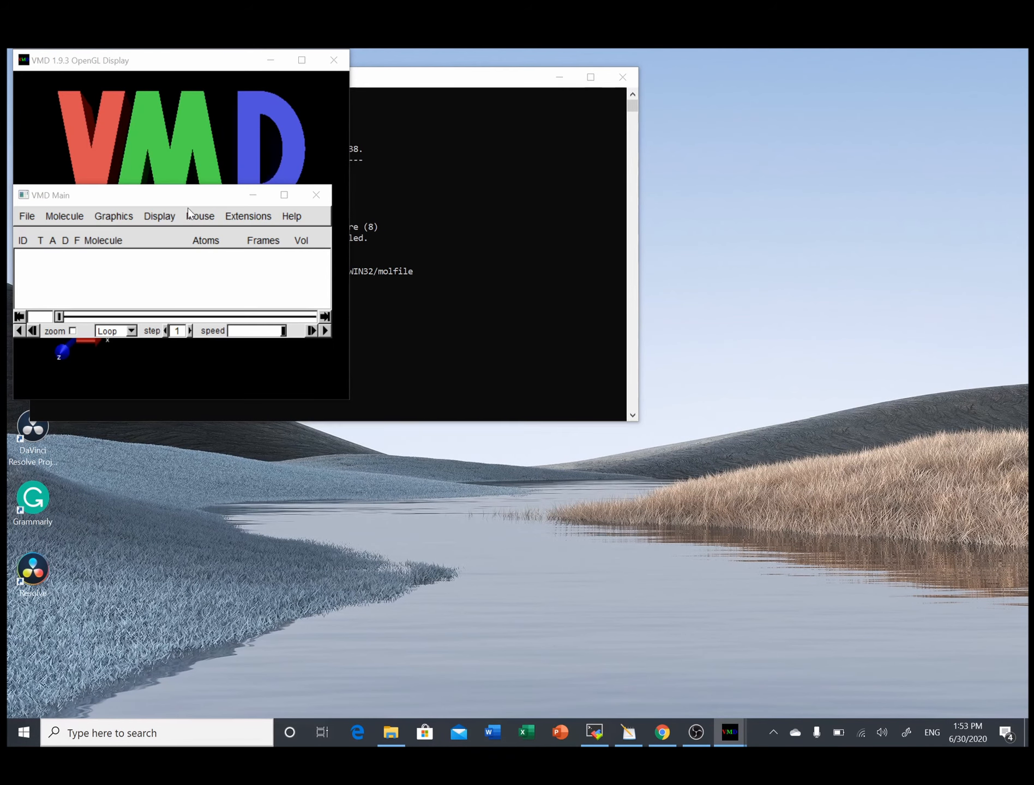
Load the ALL-MOLECULE-COORDINATE GRO file from the NoChainSmallWallInitialConfig folder into VMD as a molecule, and put the file browser away
left_click_drag(195, 196, 283, 158)
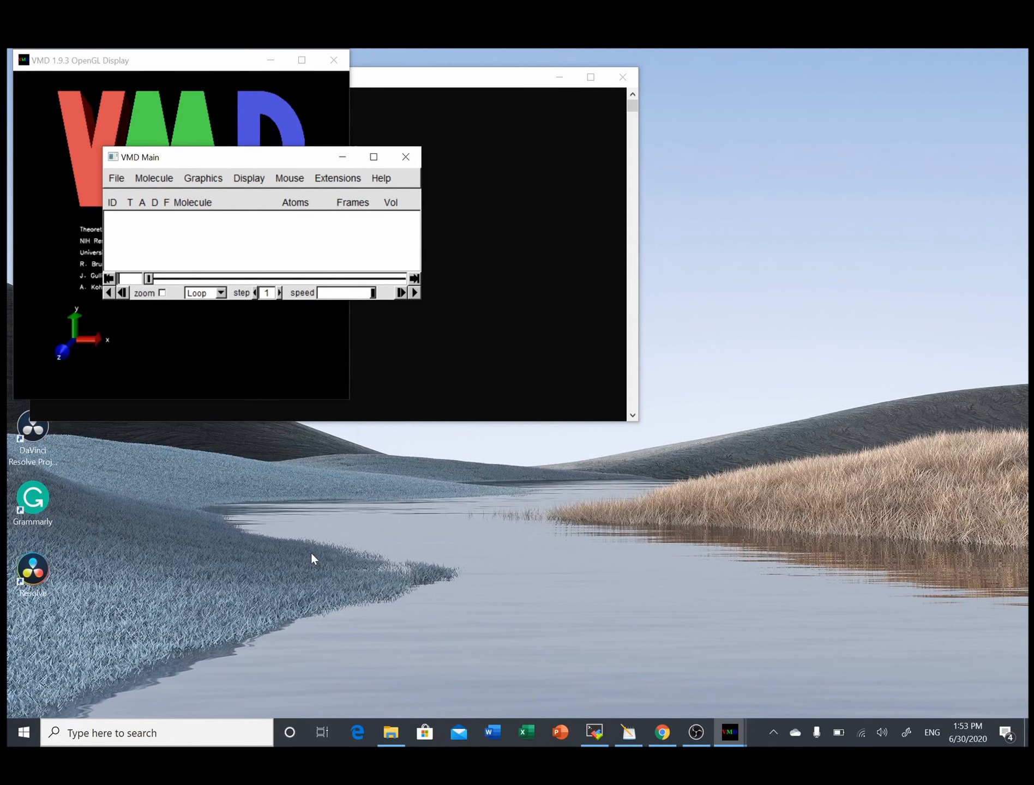
left_click(390, 732)
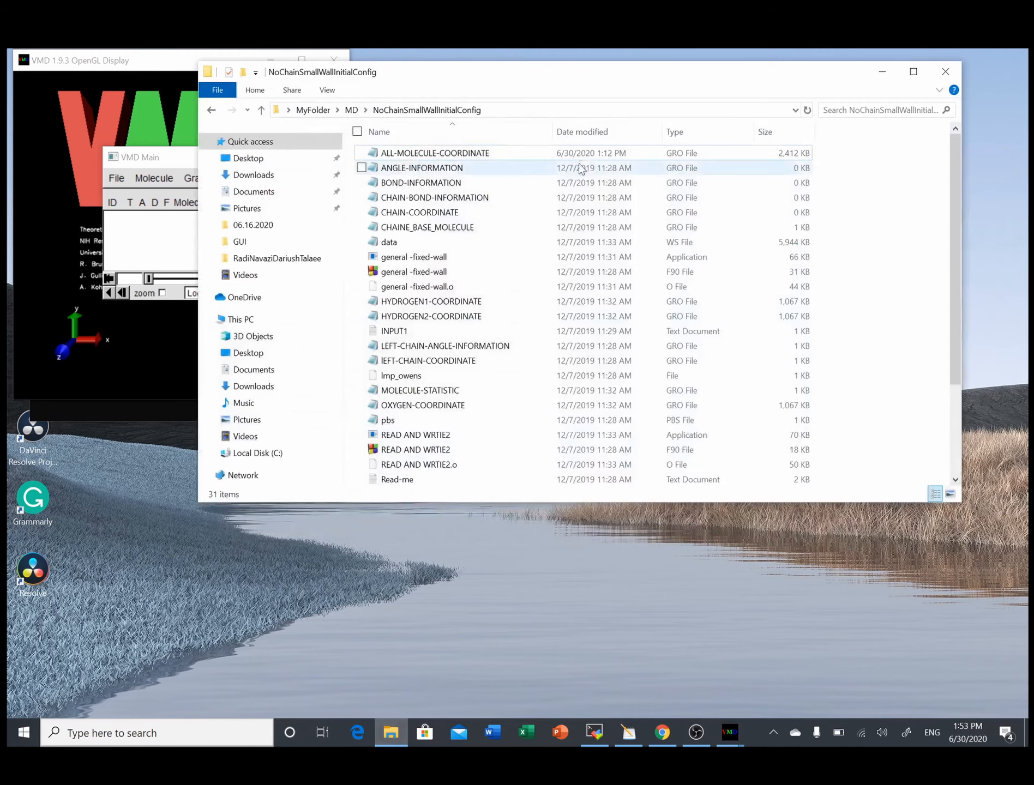
left_click_drag(557, 74, 708, 285)
left_click(599, 362)
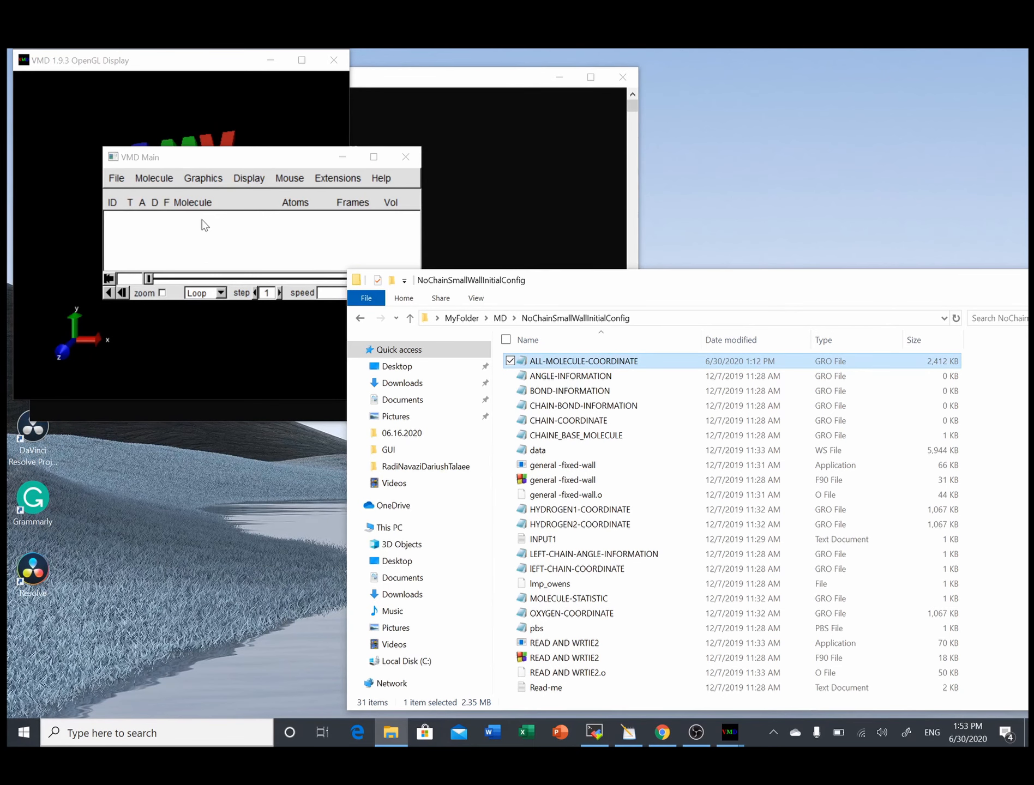
left_click_drag(204, 224, 204, 224)
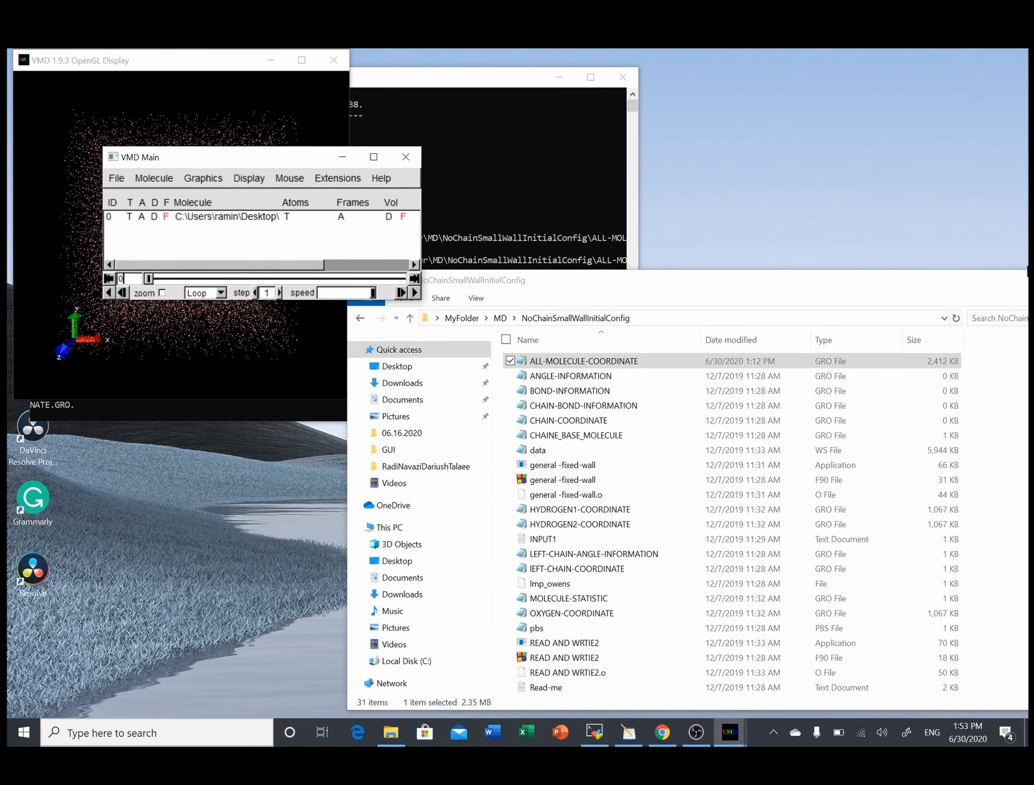
left_click_drag(1004, 292, 806, 291)
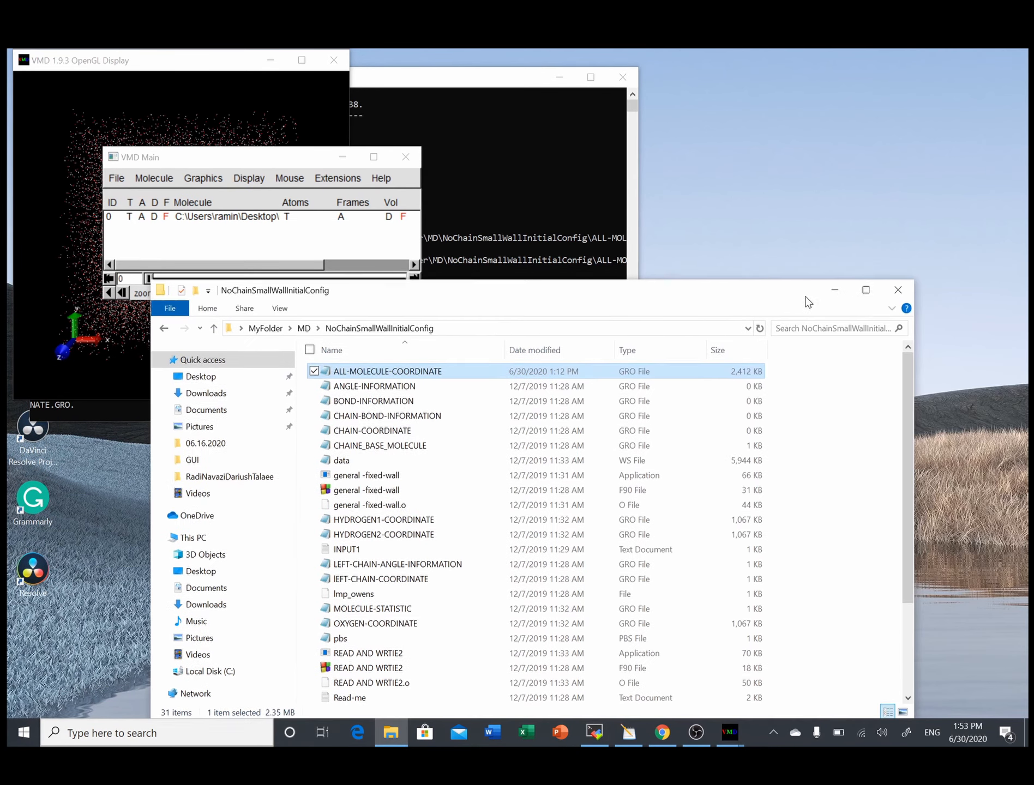
left_click(835, 280)
Maximize the OpenGL display and place the VMD Main window over its empty upper corner, clear of the molecule
left_click_drag(274, 161, 812, 96)
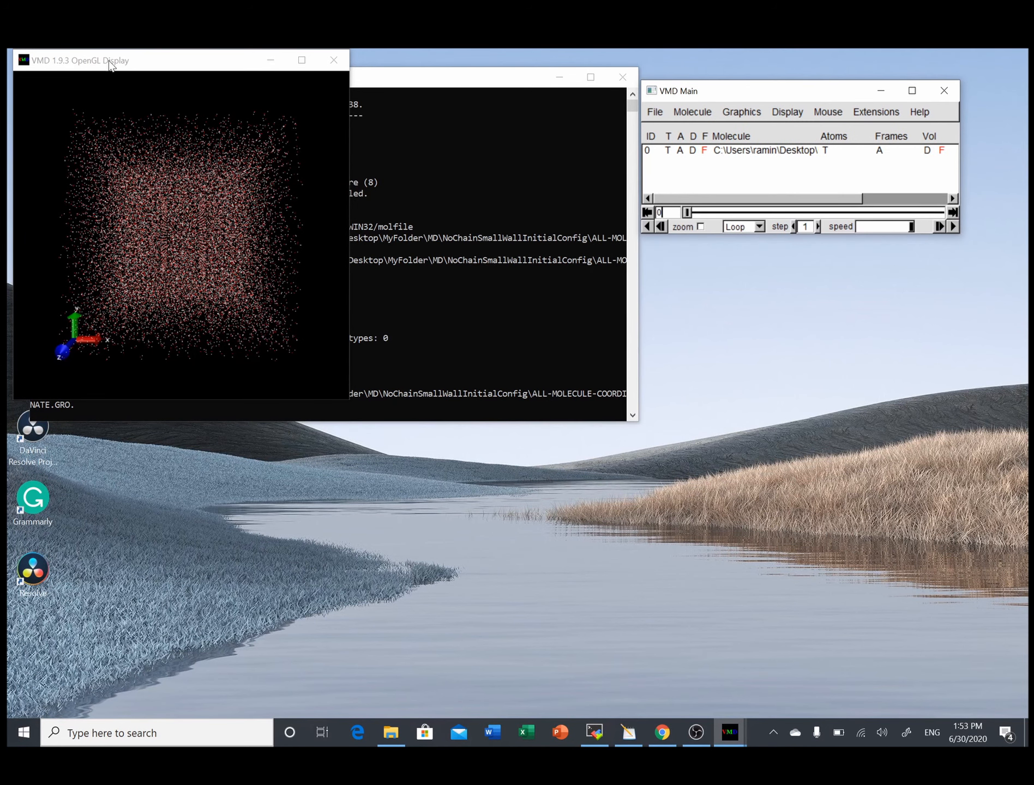
left_click_drag(110, 64, 146, 117)
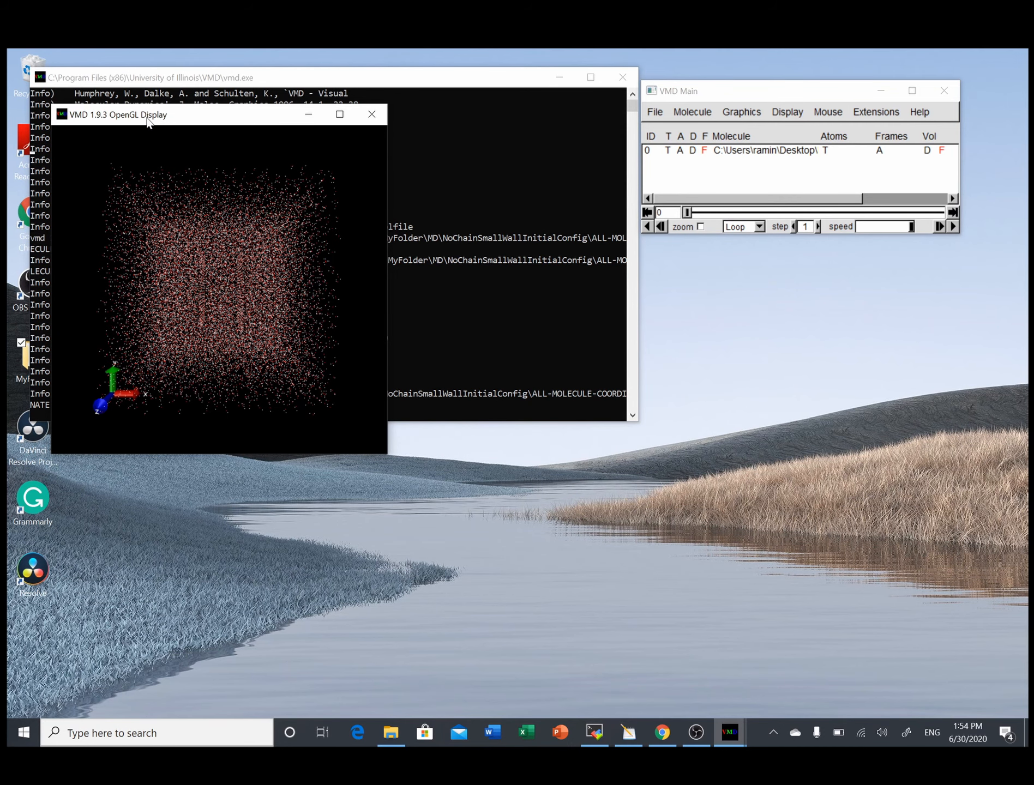
double_click(188, 114)
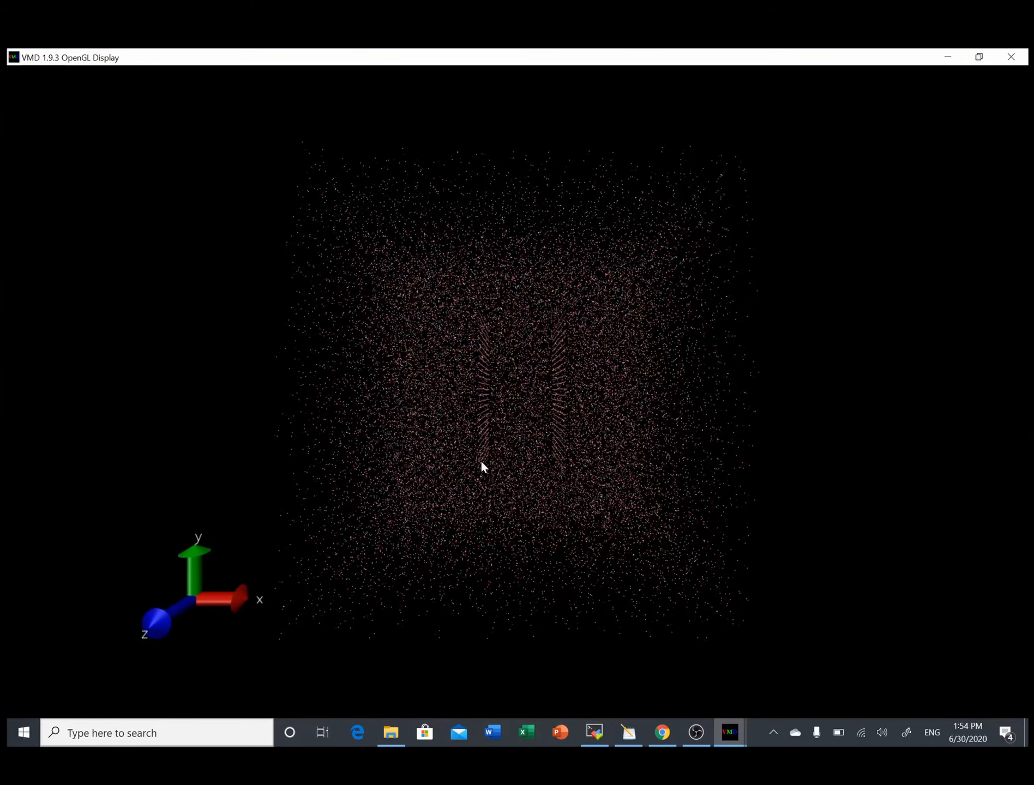
left_click(731, 734)
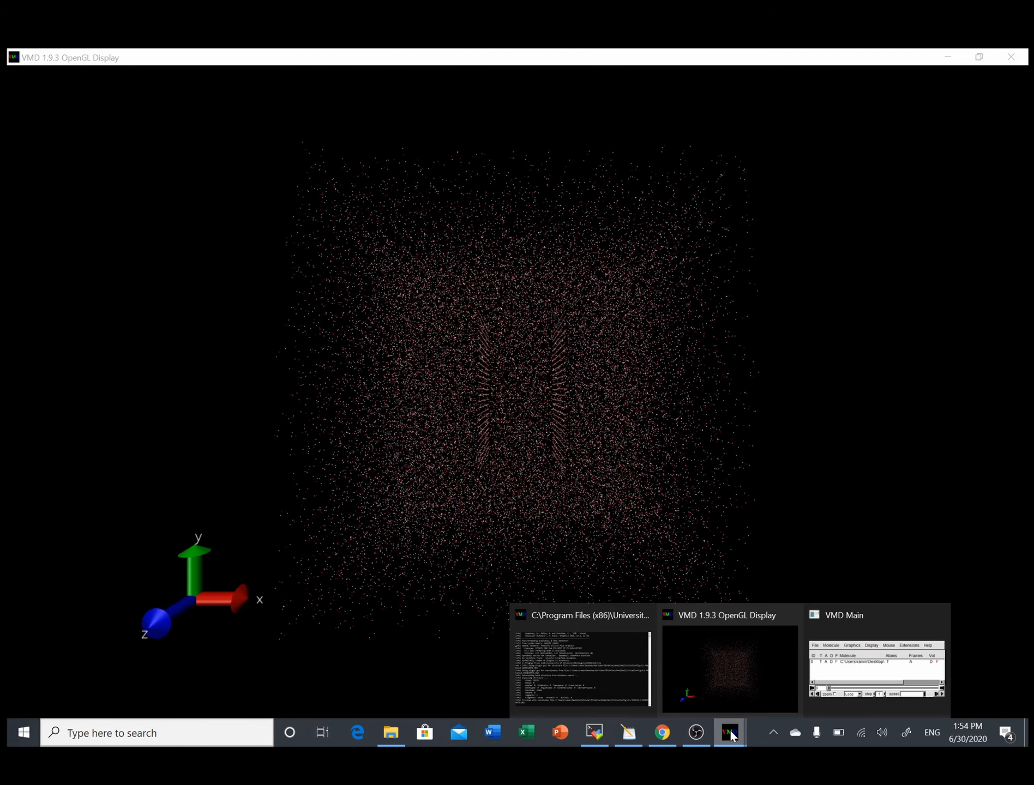
left_click(867, 671)
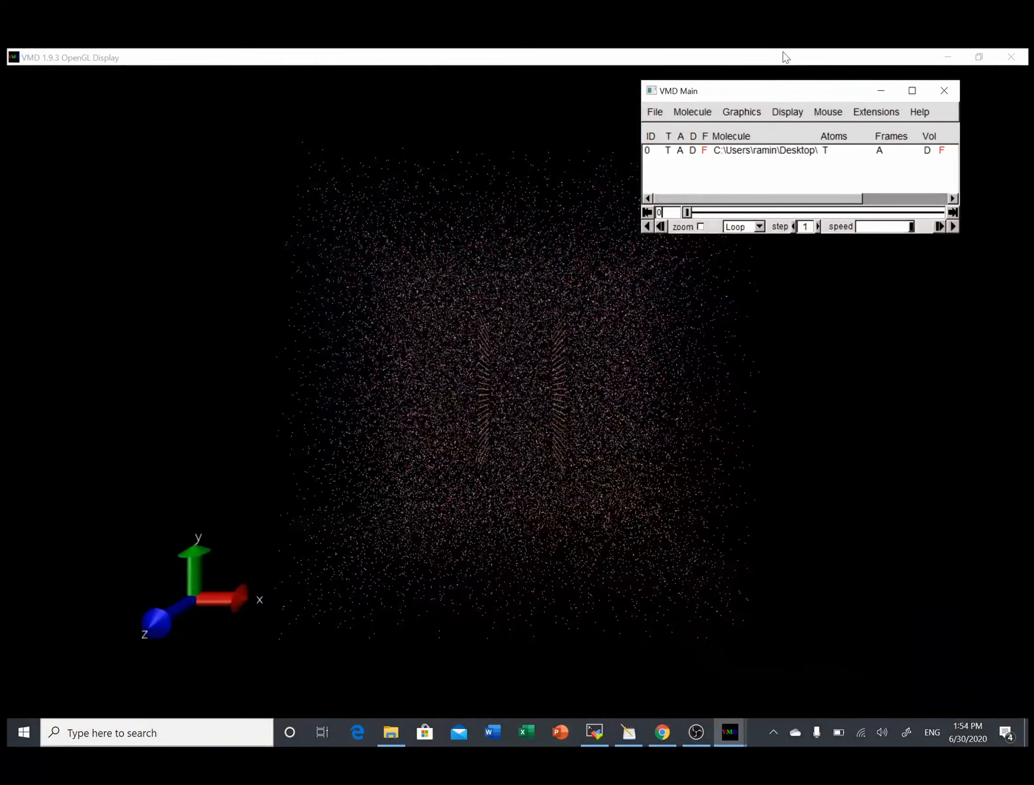
left_click_drag(769, 91, 139, 112)
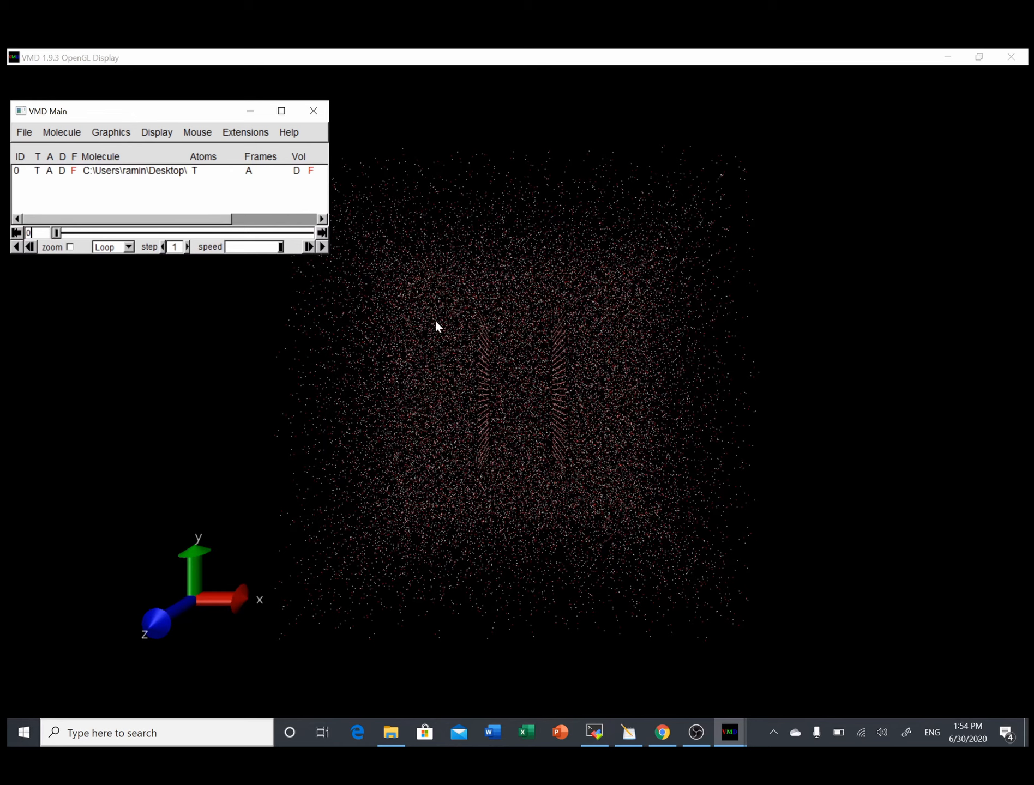
Change the drawing method of the molecule's all-atoms representation from Lines to VDW
left_click_drag(407, 327, 425, 385)
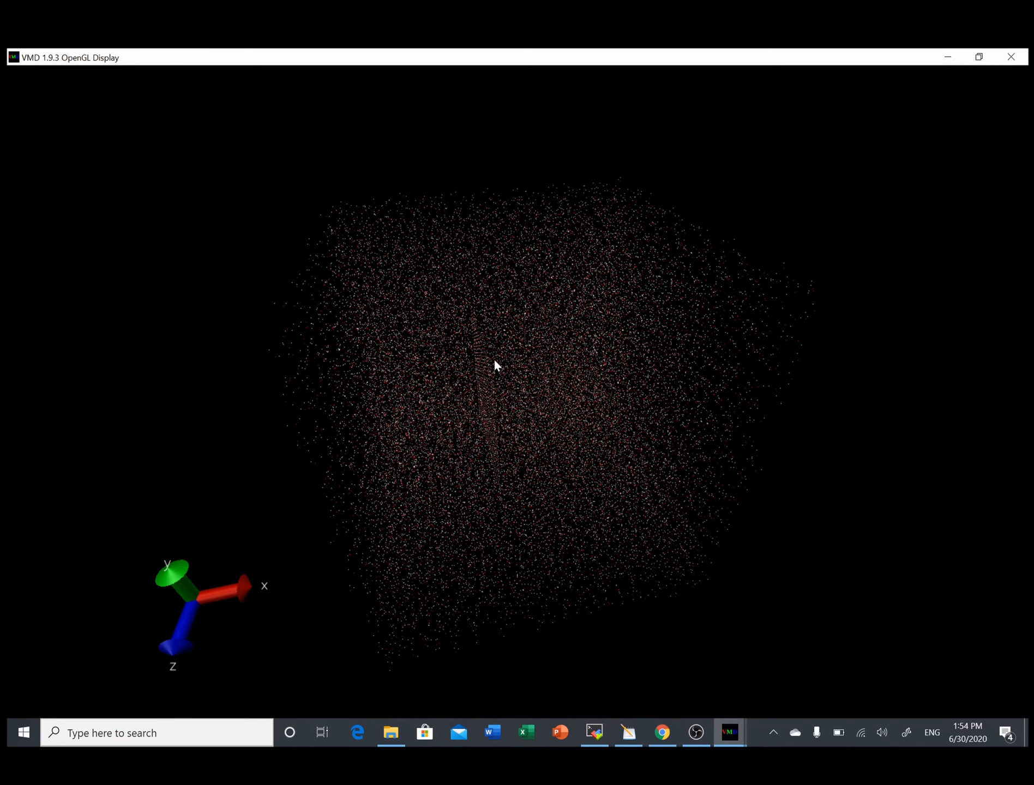
left_click_drag(505, 417, 495, 380)
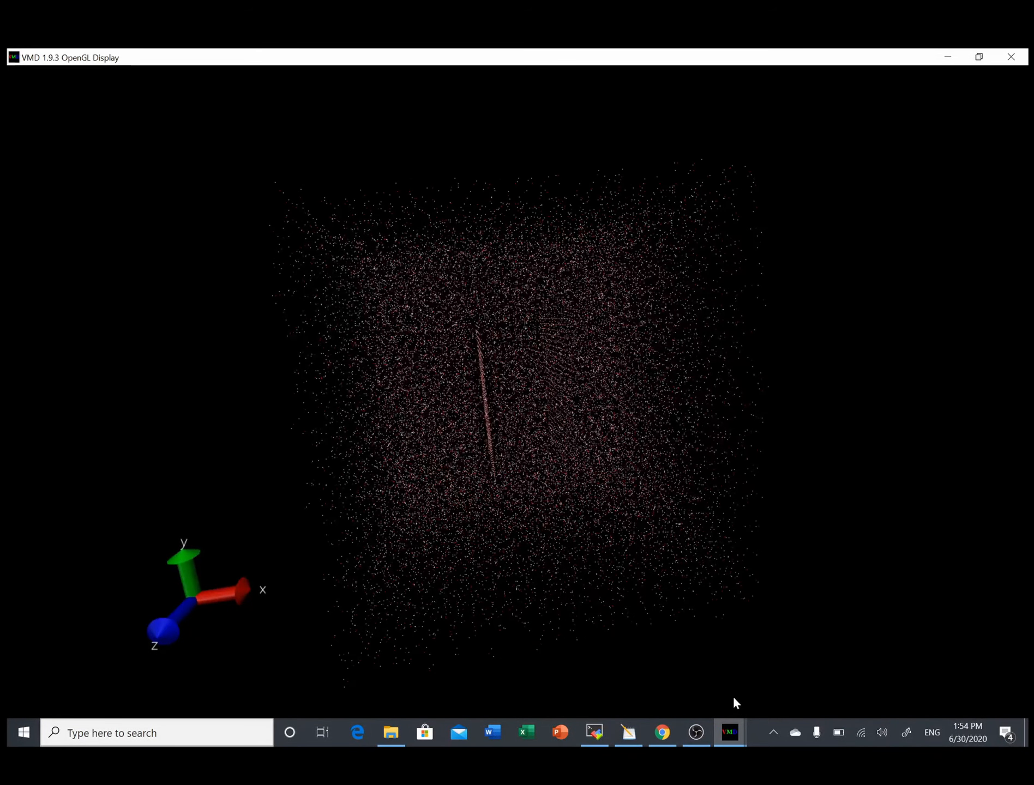
left_click(731, 737)
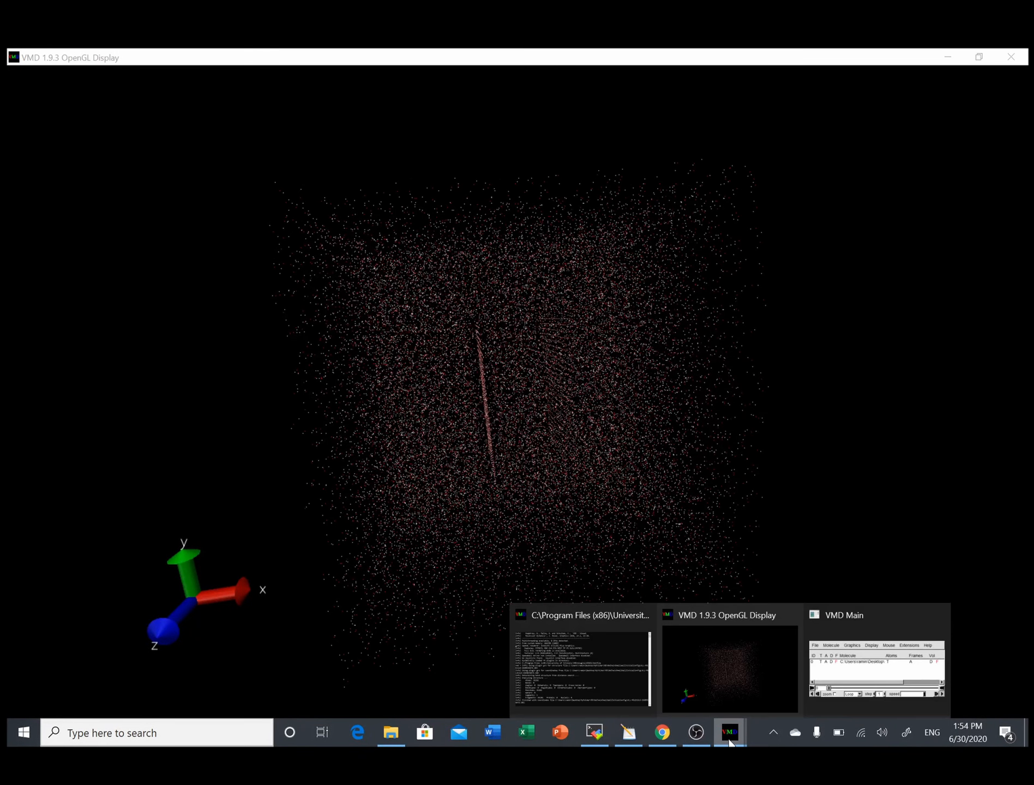
left_click(843, 676)
left_click(114, 134)
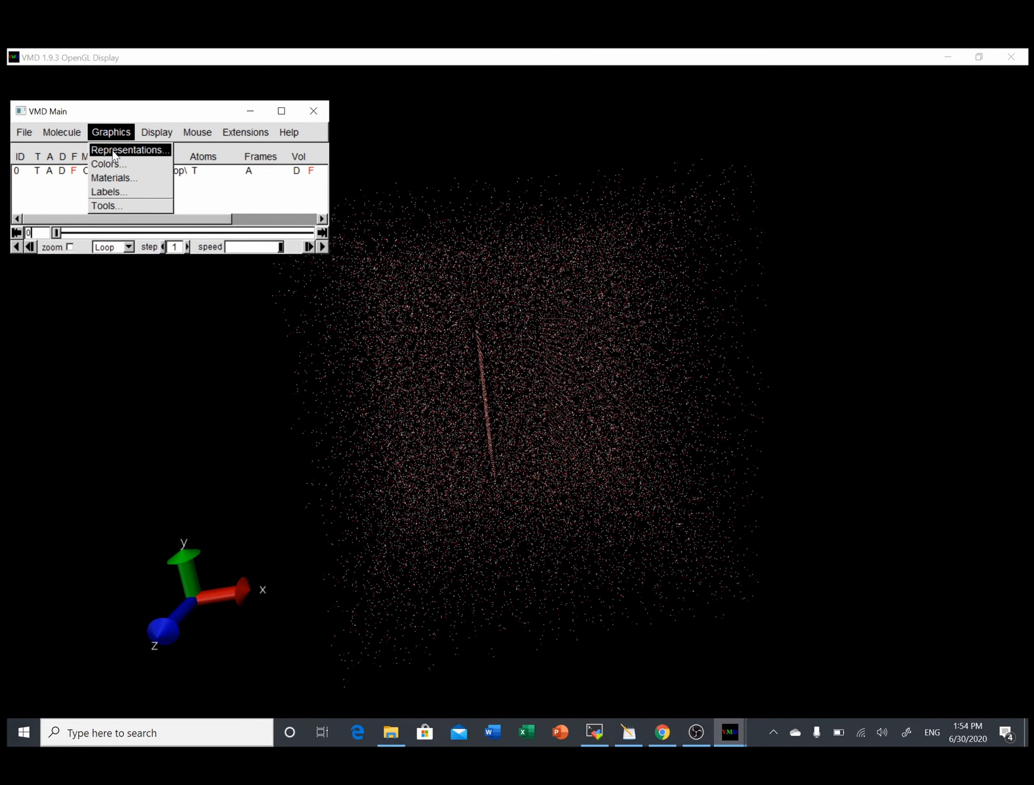
left_click(115, 151)
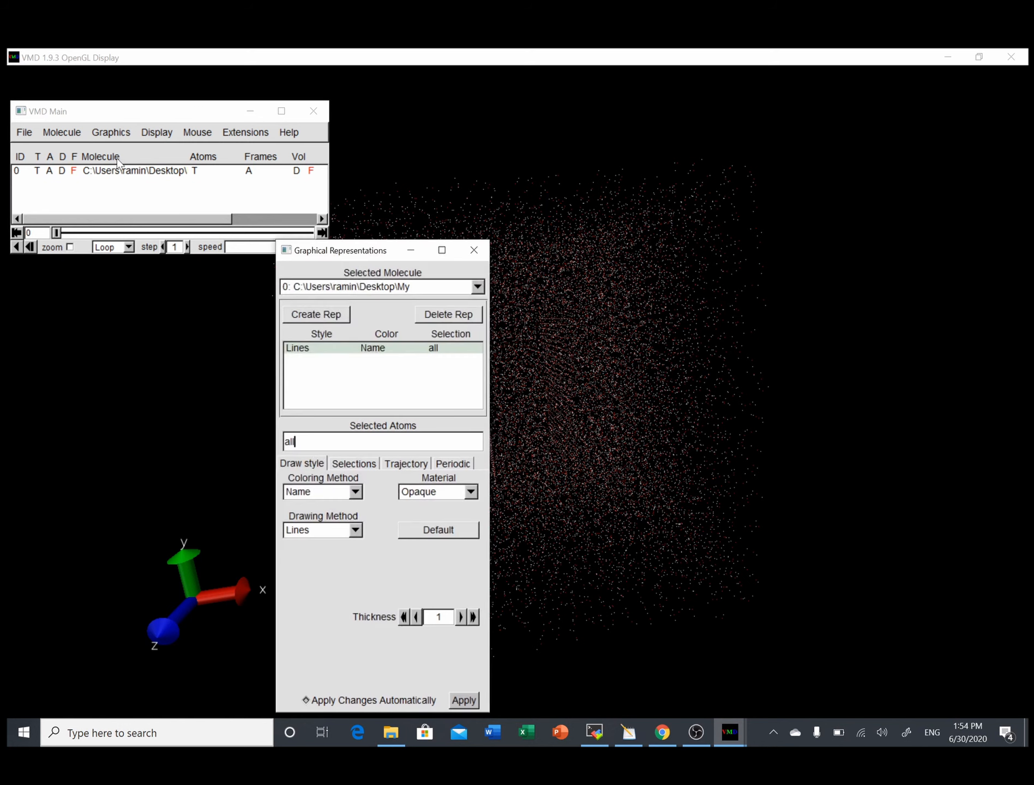
left_click(354, 531)
left_click(317, 604)
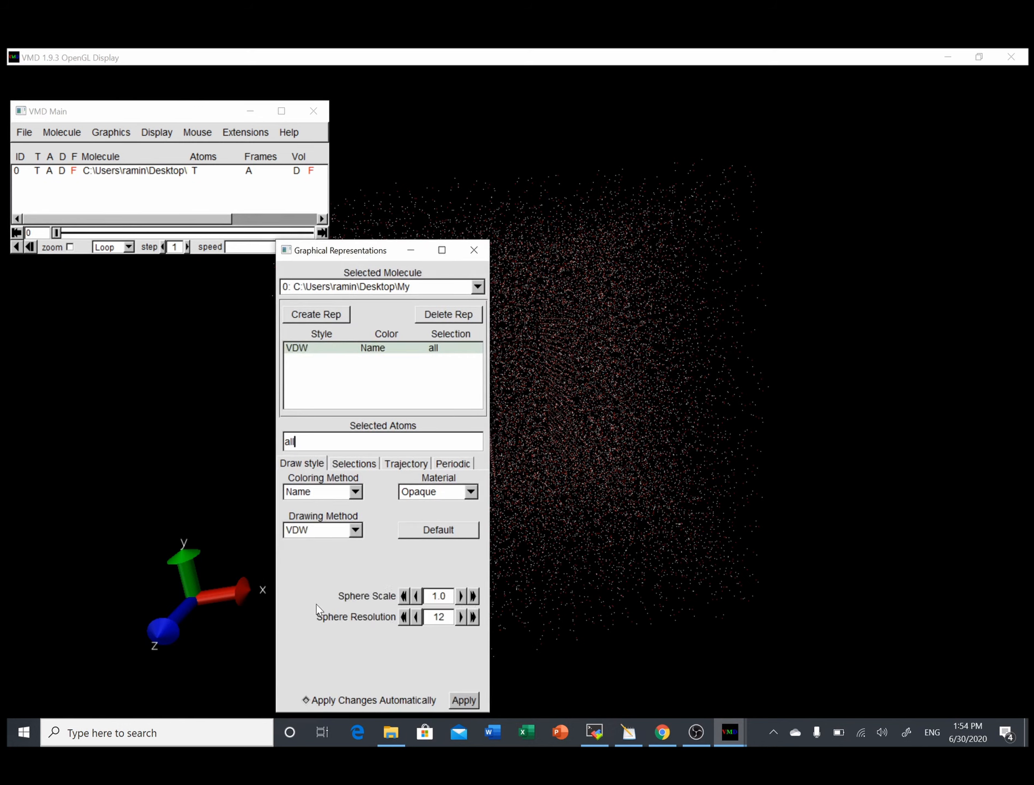
Set the sphere scale of the VDW representation to 3.0, and minimize the Graphical Representations window to check the spheres
left_click(354, 464)
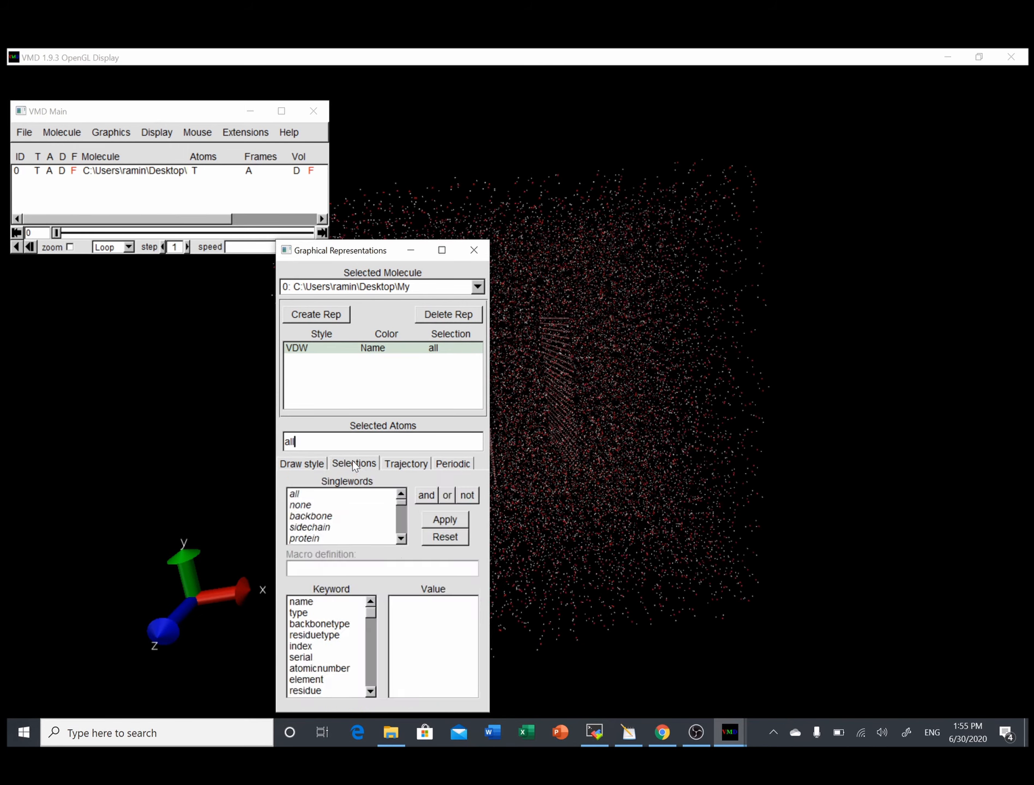
left_click(302, 464)
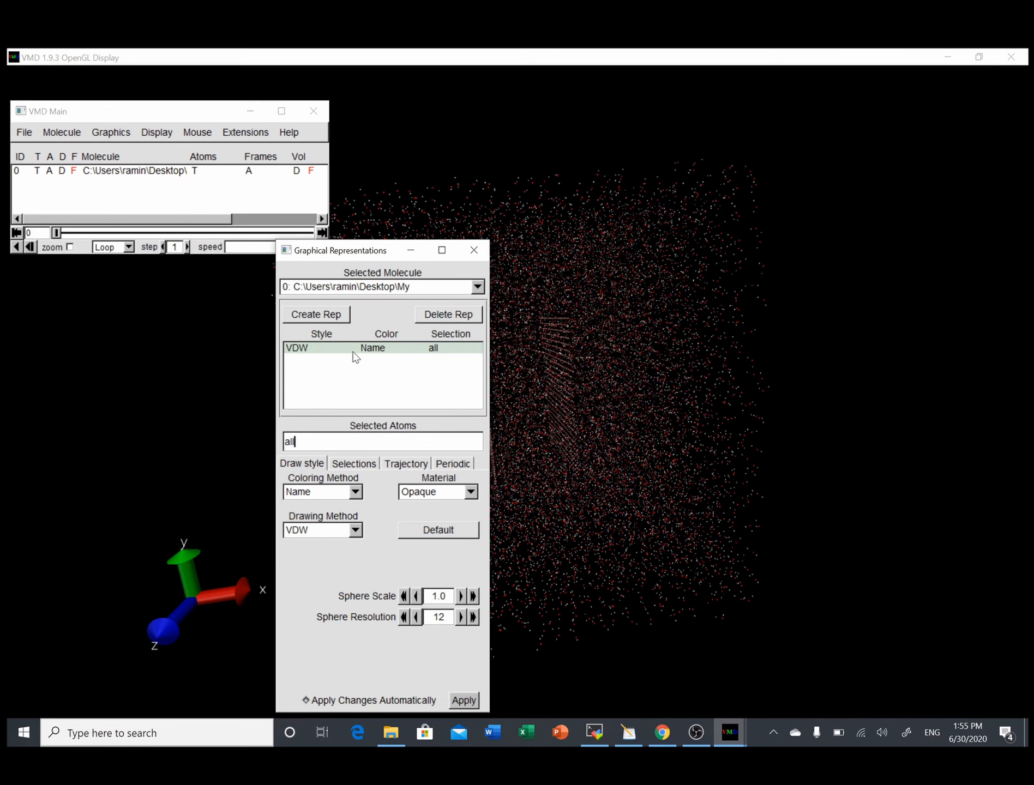
double_click(473, 596)
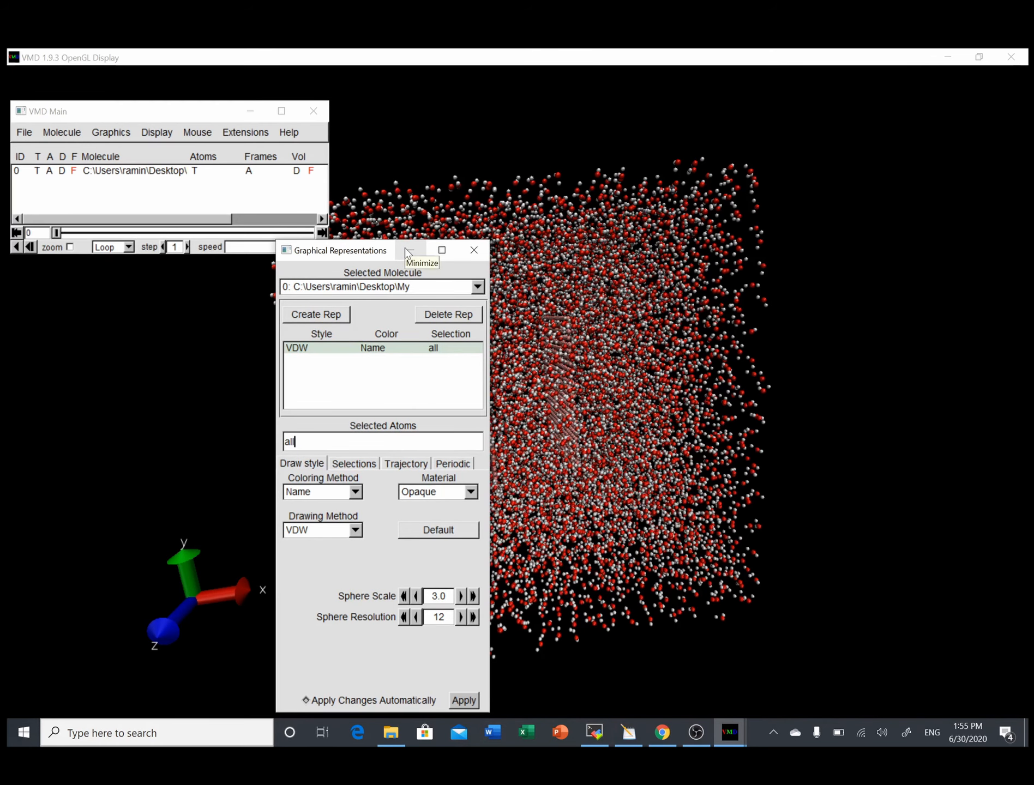
left_click(409, 250)
left_click(517, 442)
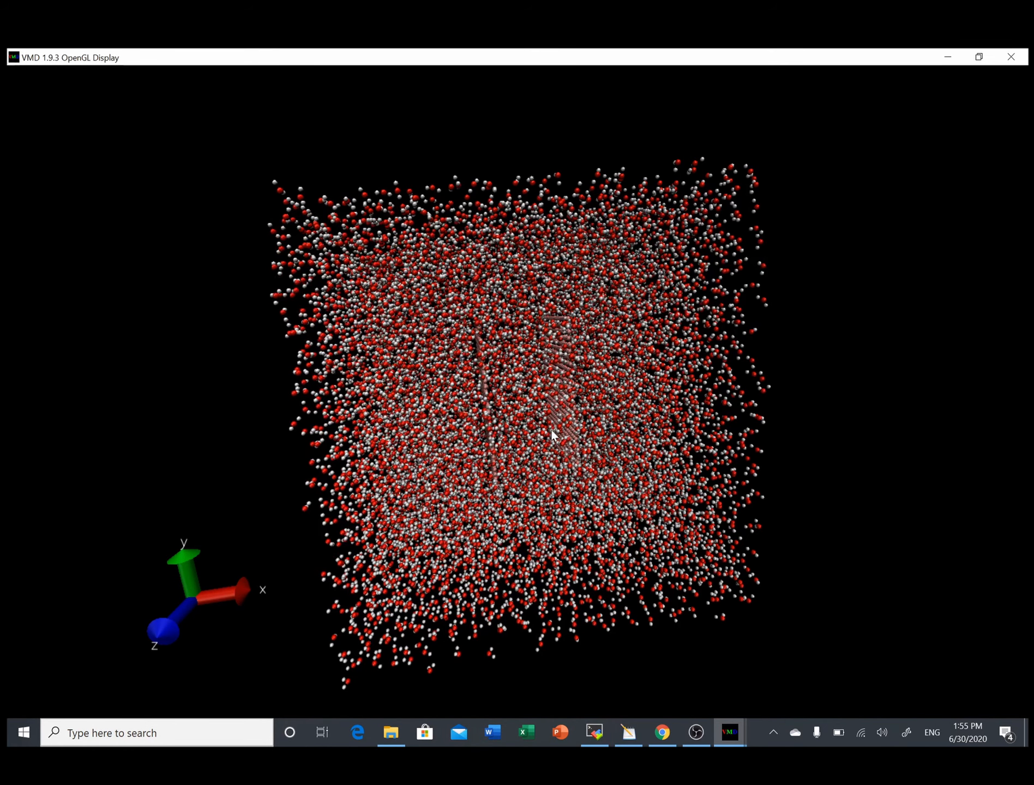
left_click_drag(554, 420, 497, 441)
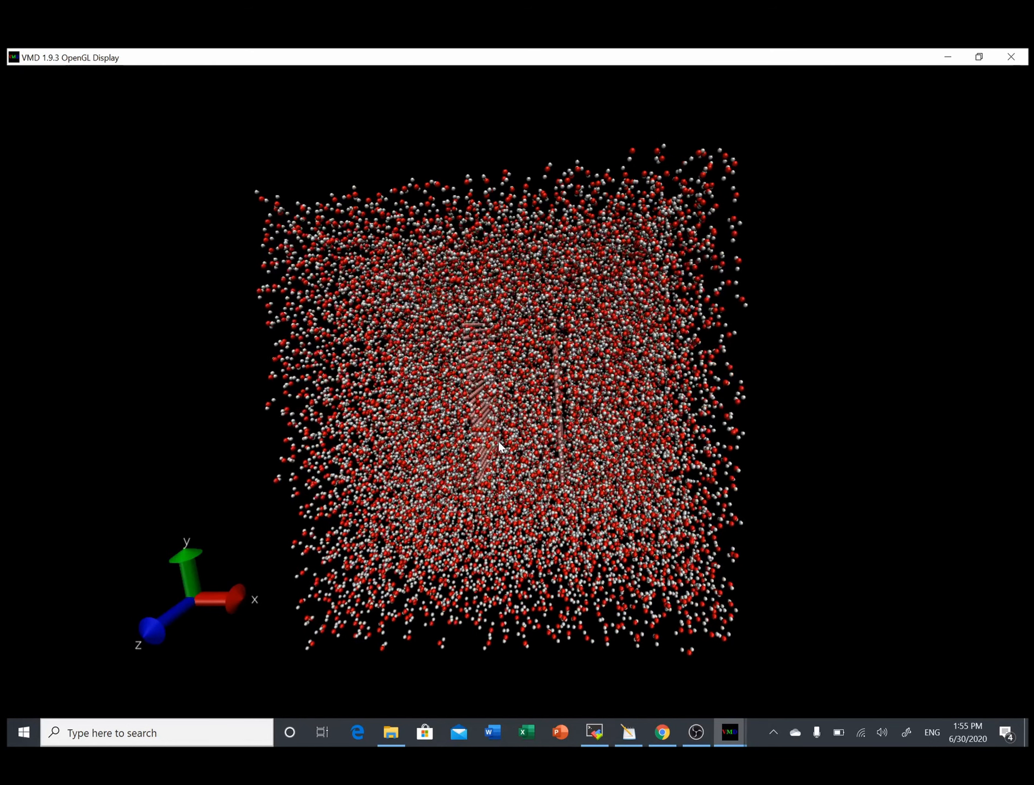
Open the Clipping Plane Tool and move its window away from the VMD Main window
left_click(730, 733)
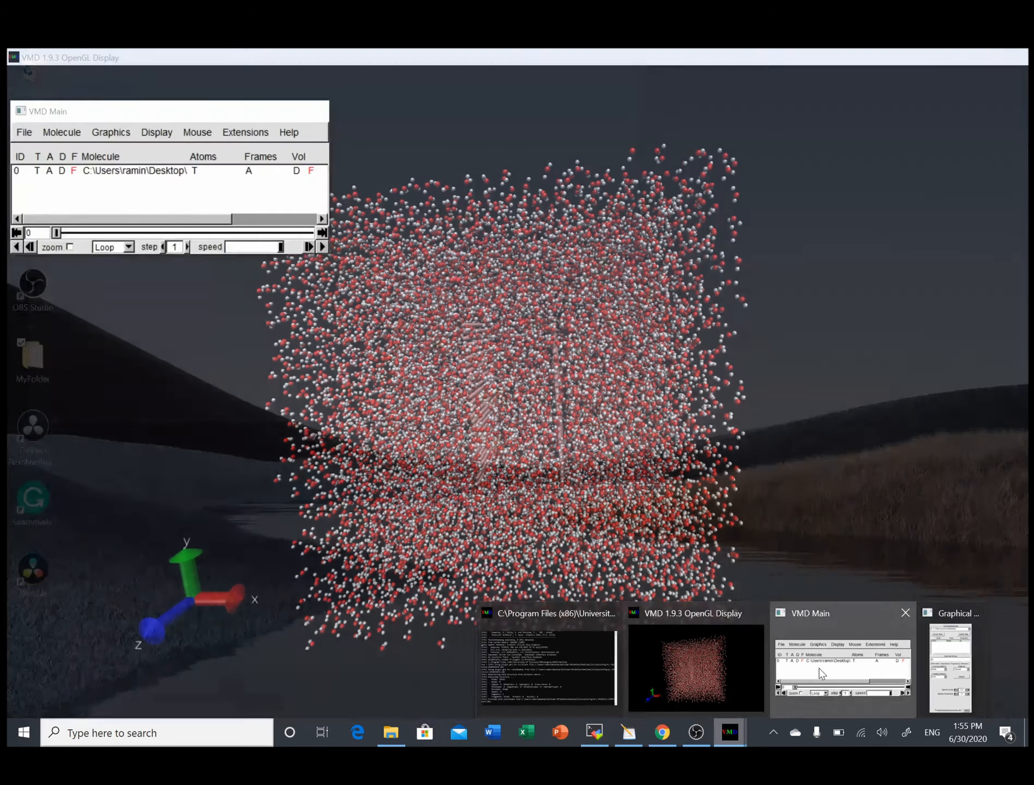
left_click(819, 666)
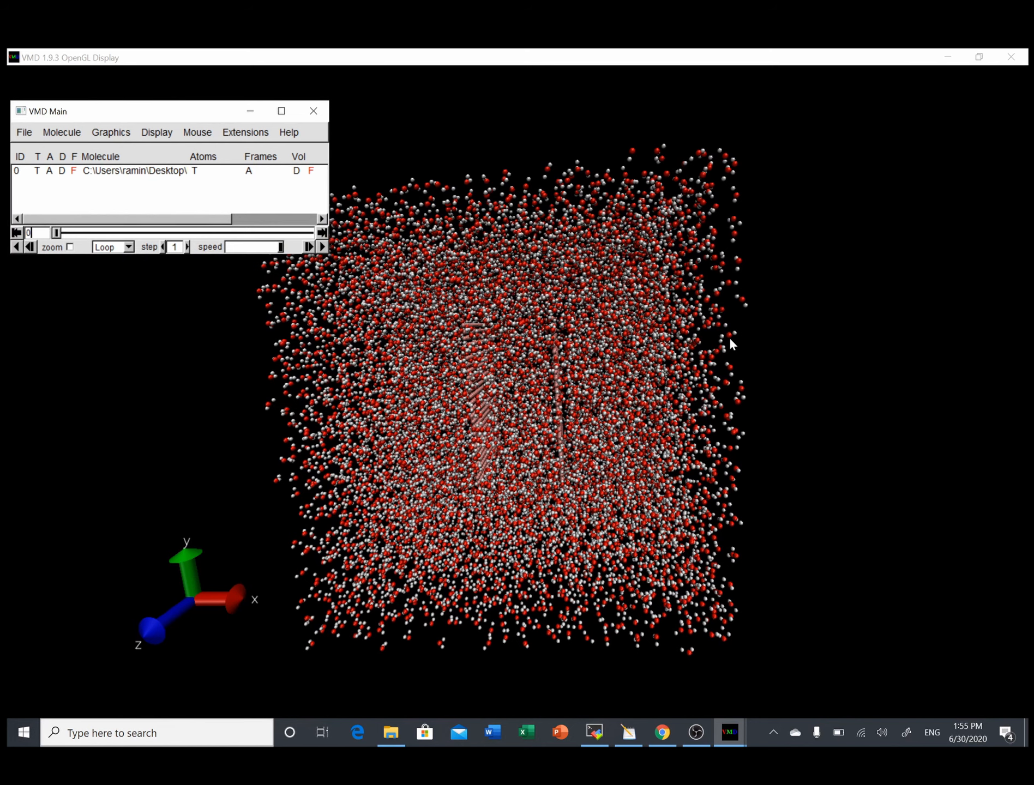
left_click(242, 133)
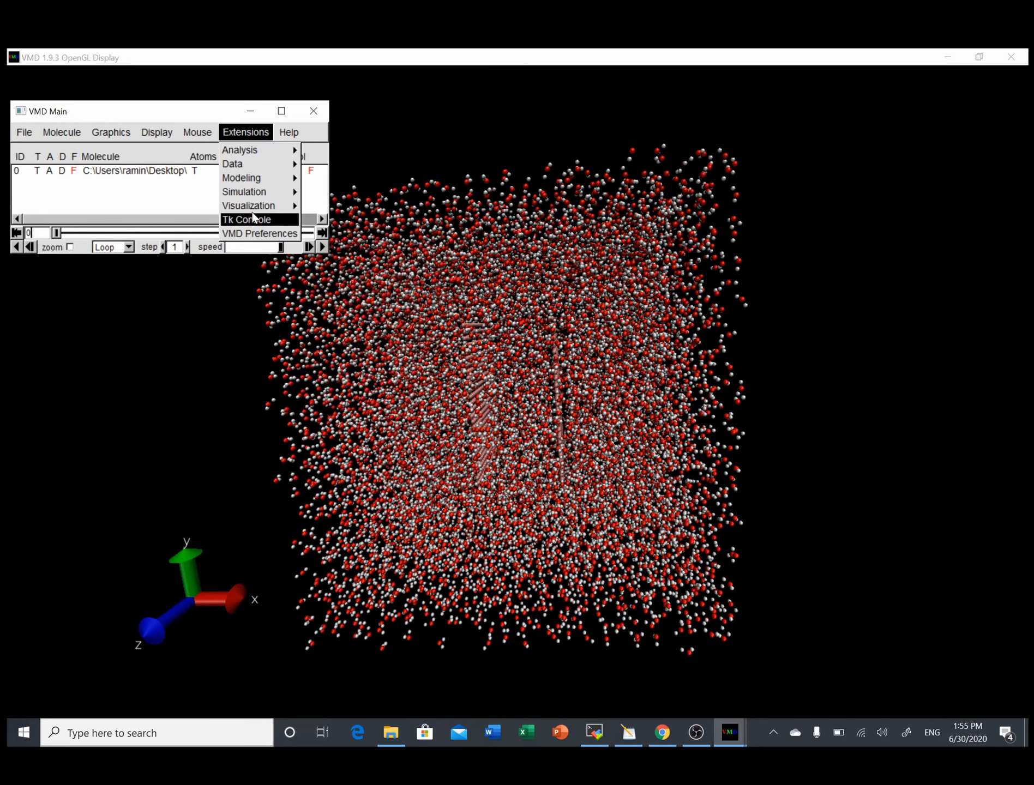
mouse_move(253, 207)
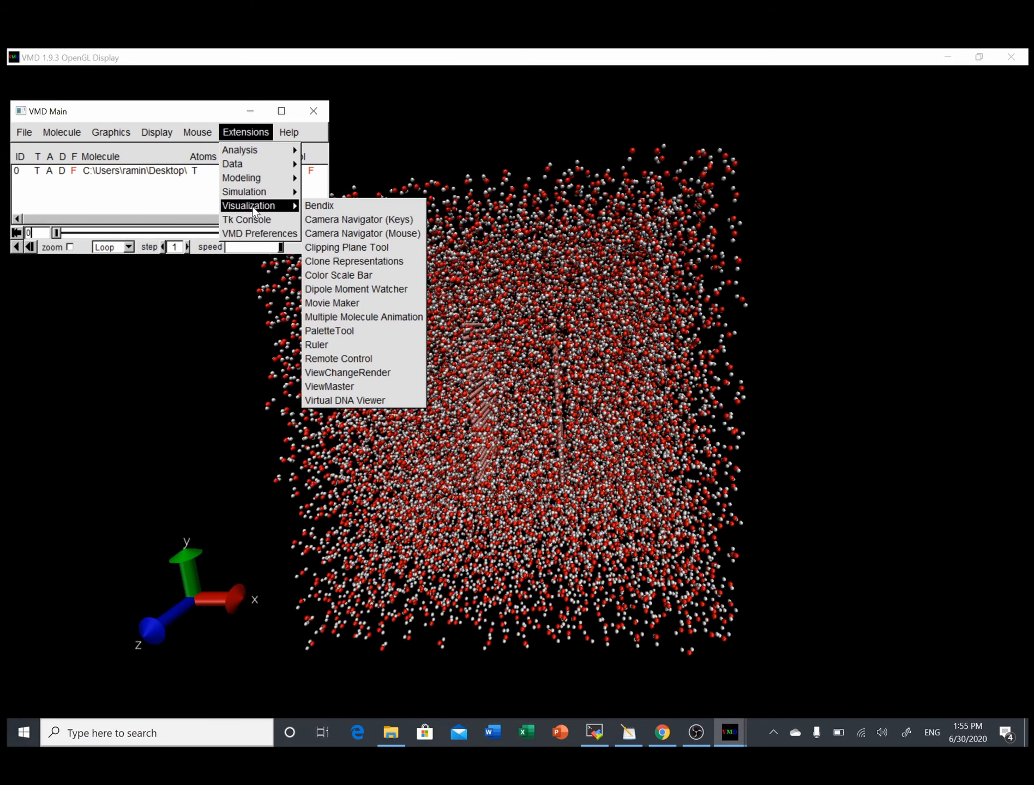
left_click(358, 252)
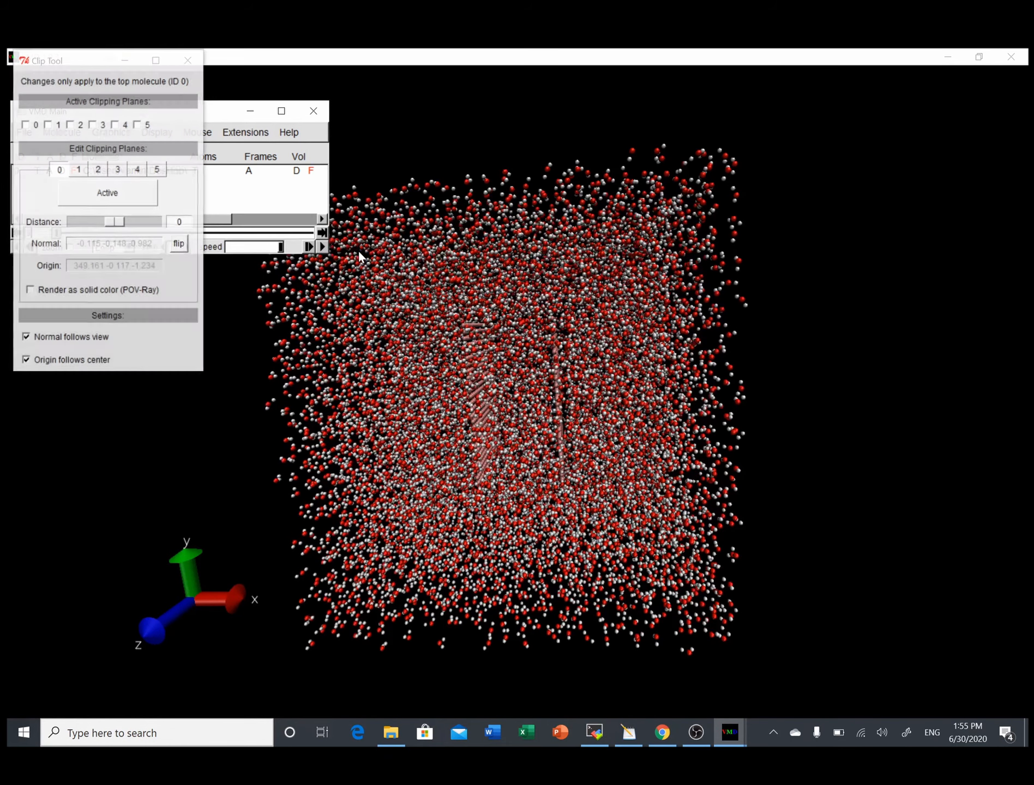
left_click_drag(75, 64, 677, 109)
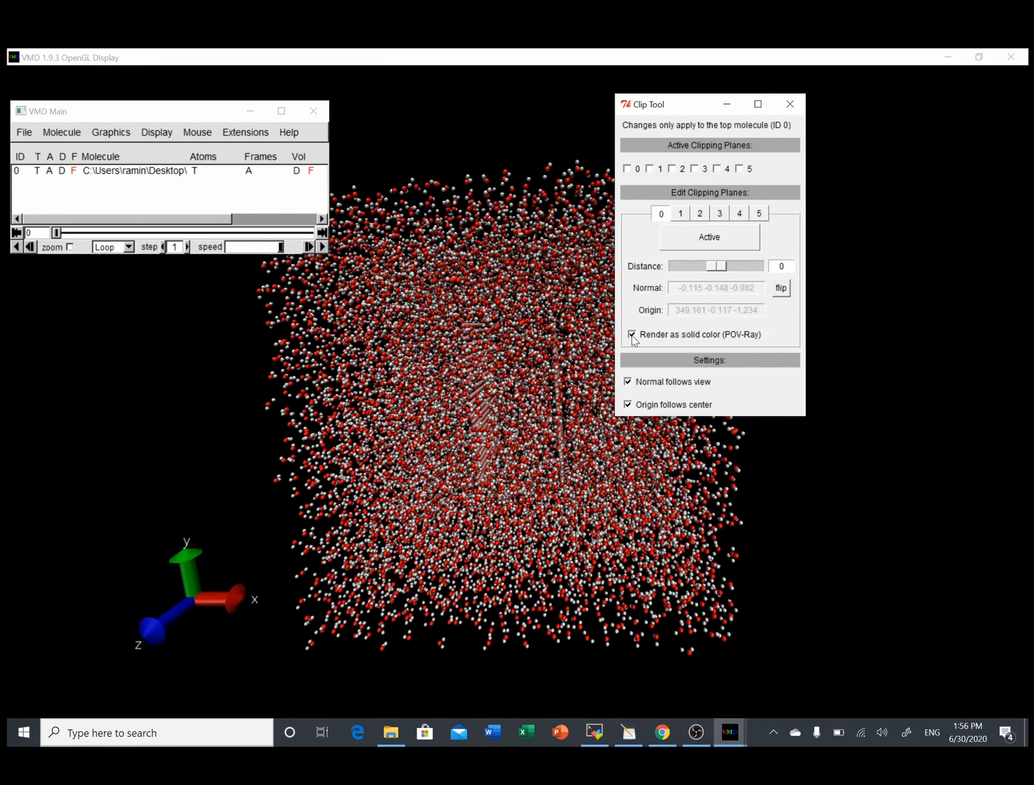
Activate clipping plane 0 with Normal follows view and solid colour rendering off, and set its normal to 0 0 1
left_click(627, 168)
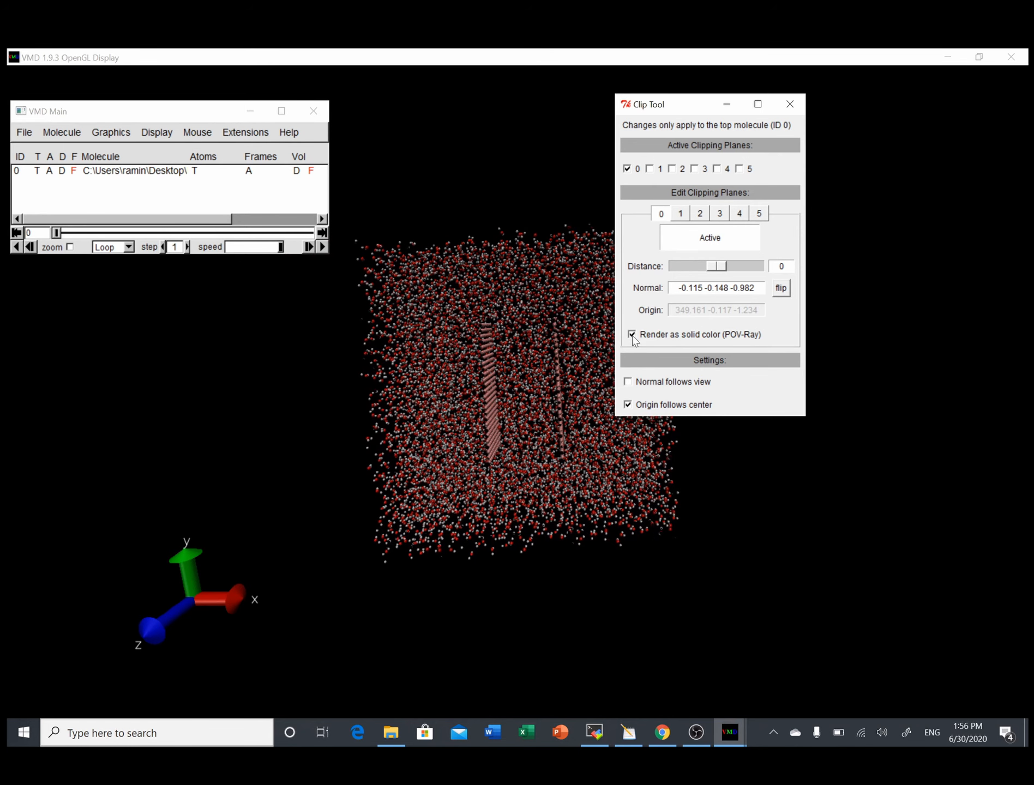
left_click(632, 335)
left_click_drag(677, 288, 784, 291)
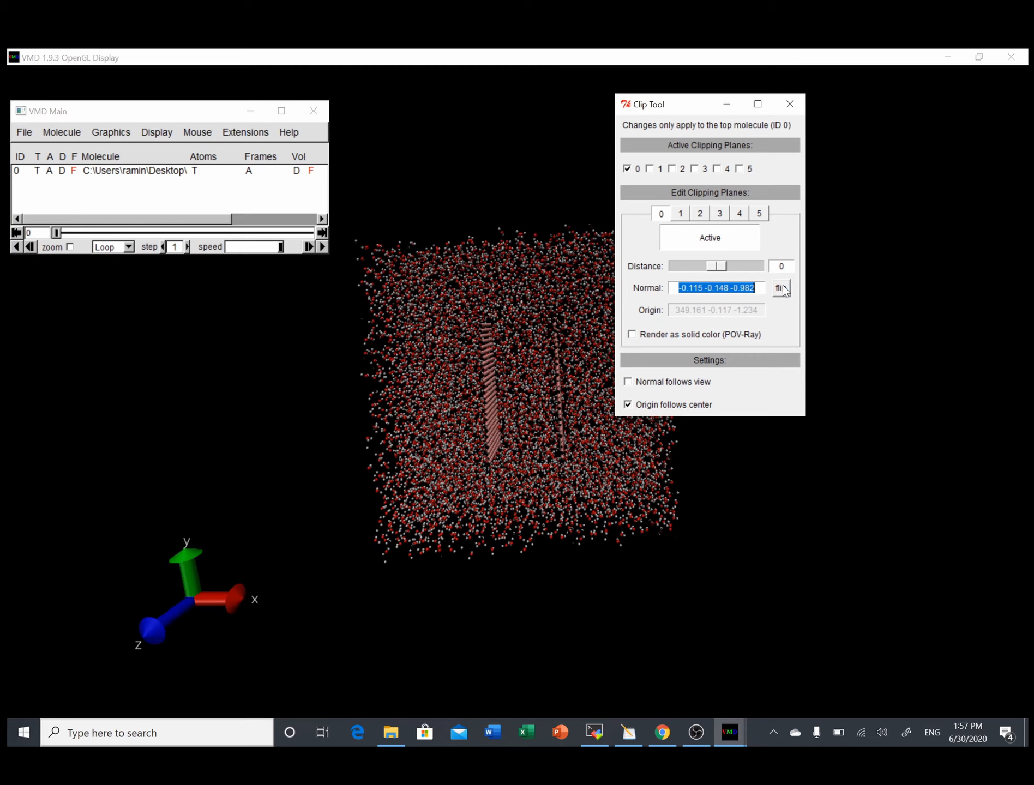
type("0")
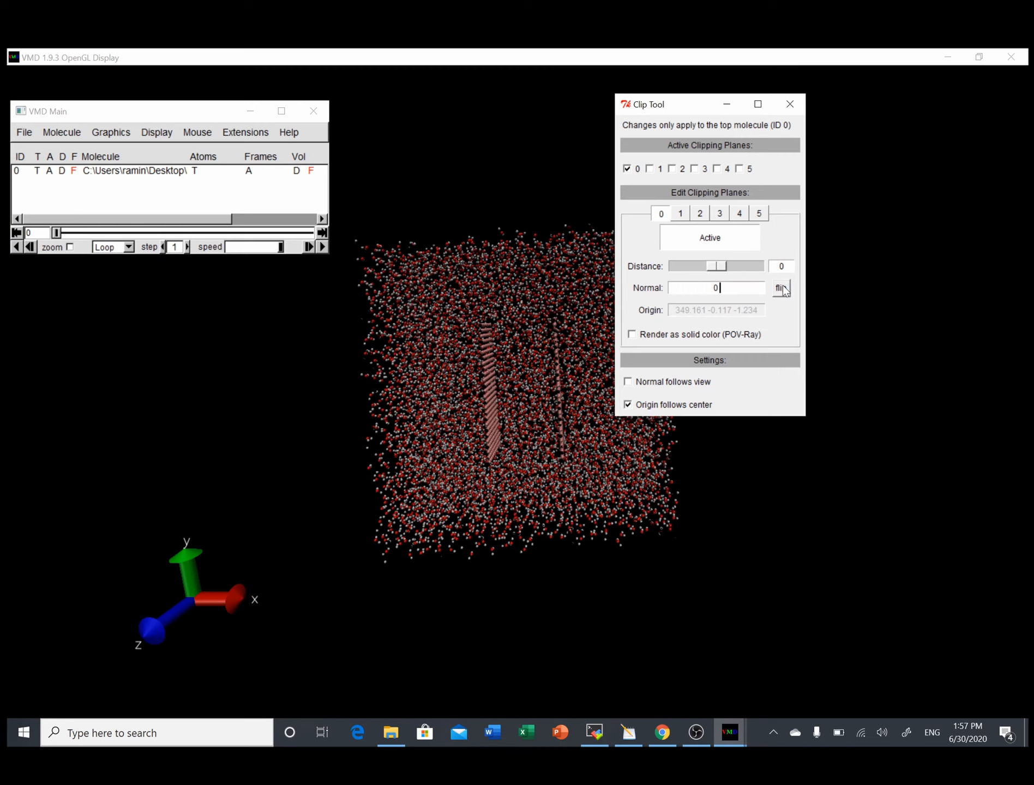
type(" 0 1")
left_click(692, 239)
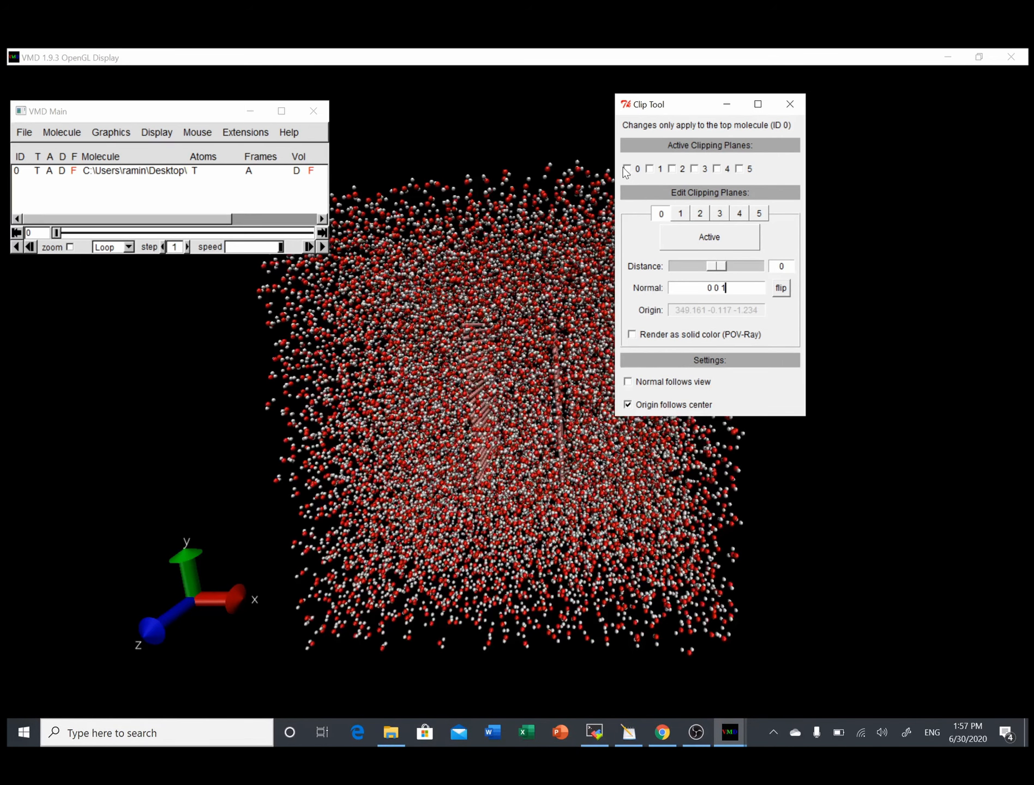
left_click(628, 169)
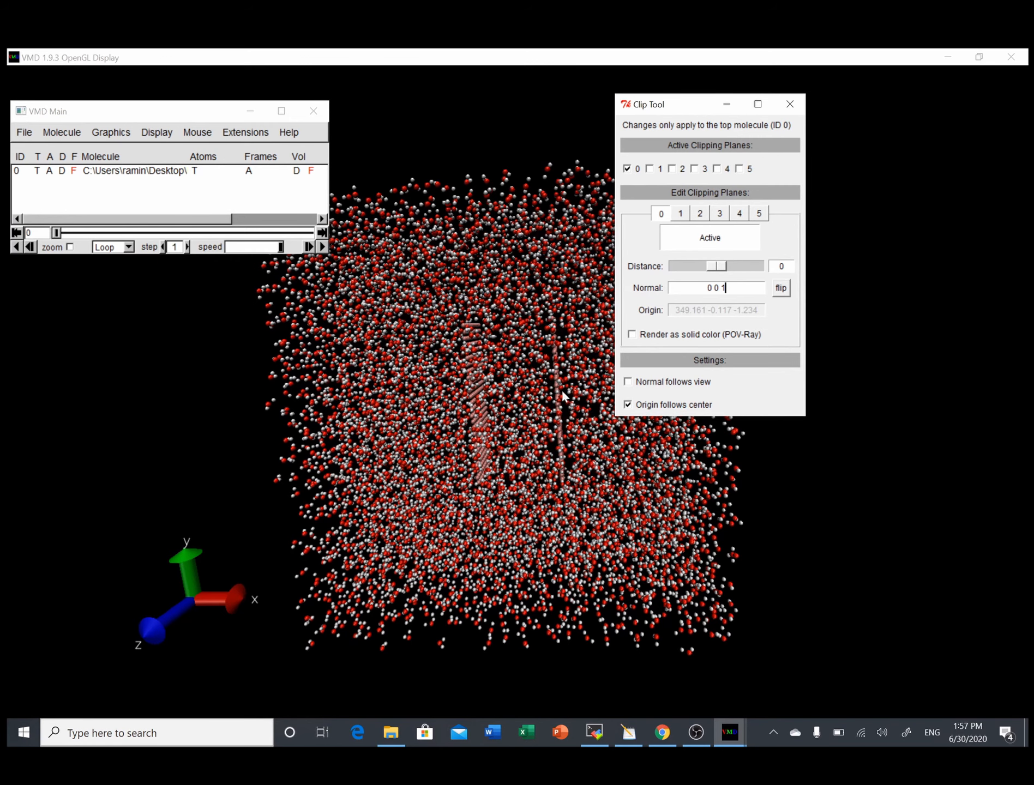
Set the distance of clipping plane 0 to about -124.6 in the Clip Tool
left_click(555, 413)
left_click_drag(518, 414, 415, 440)
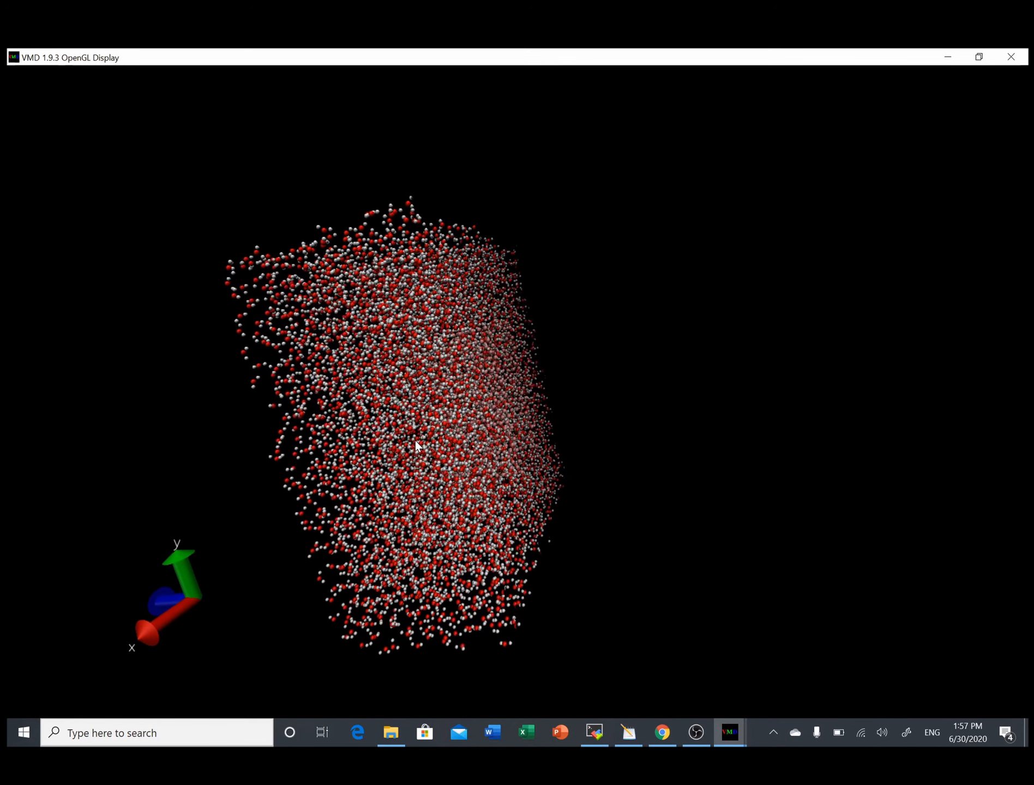
left_click(740, 733)
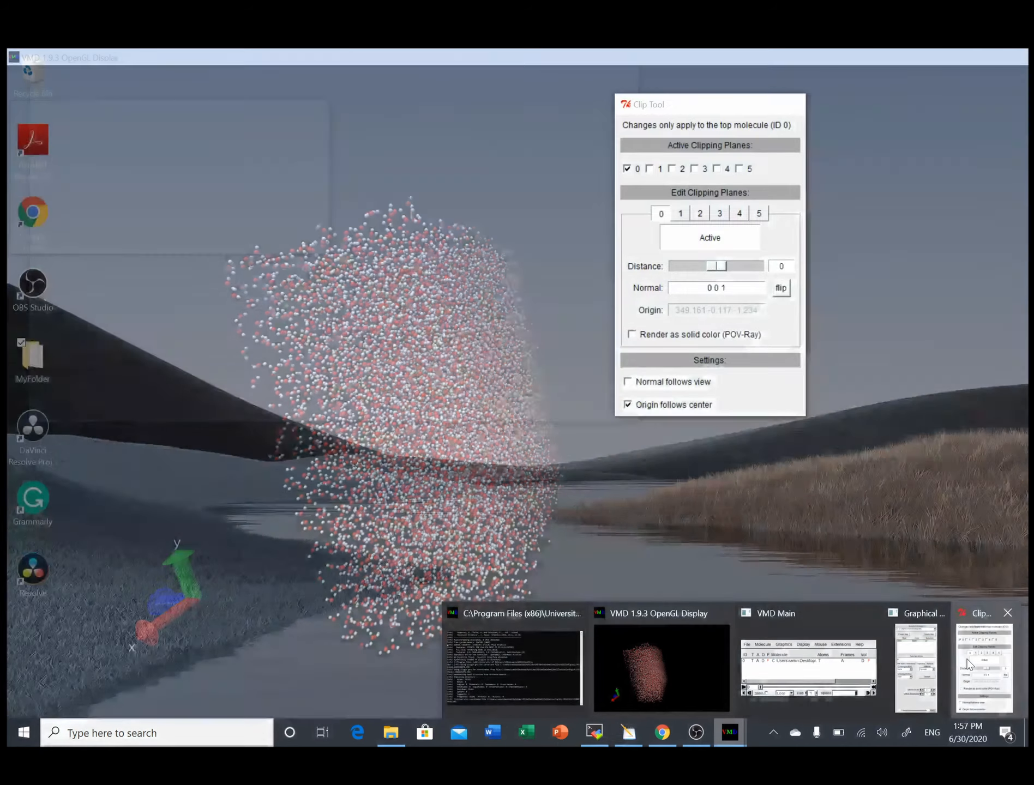
left_click(984, 669)
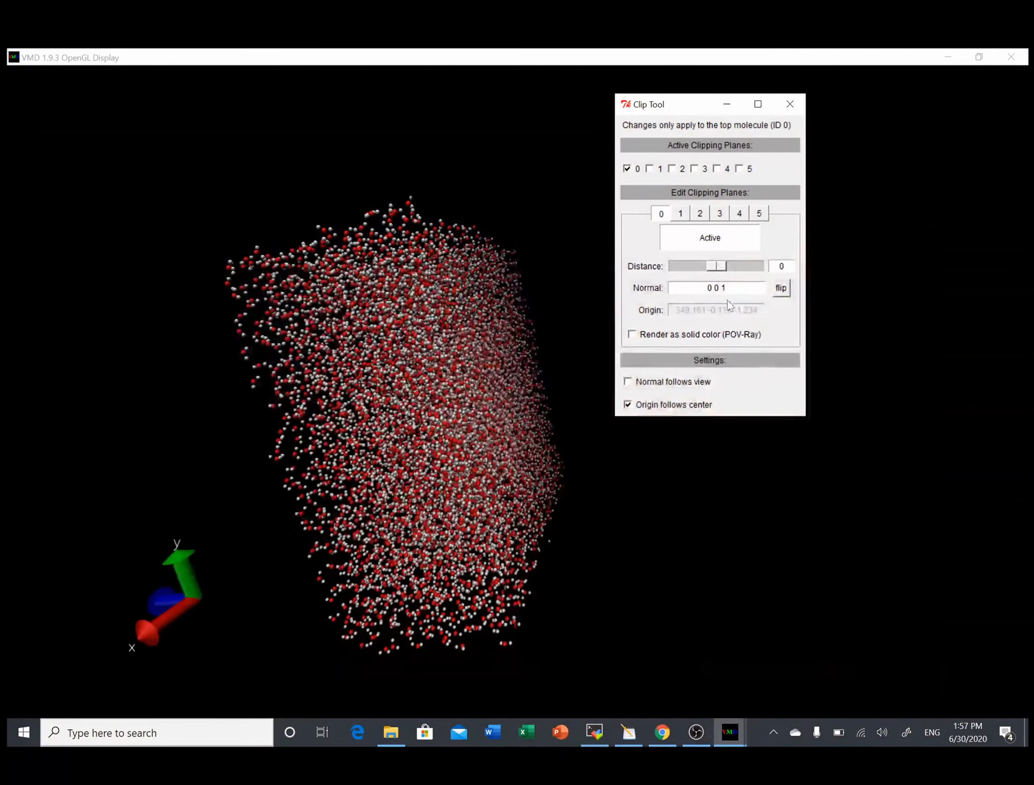
mouse_move(719, 268)
left_mouse_down()
mouse_move(731, 269)
mouse_move(712, 272)
left_mouse_up()
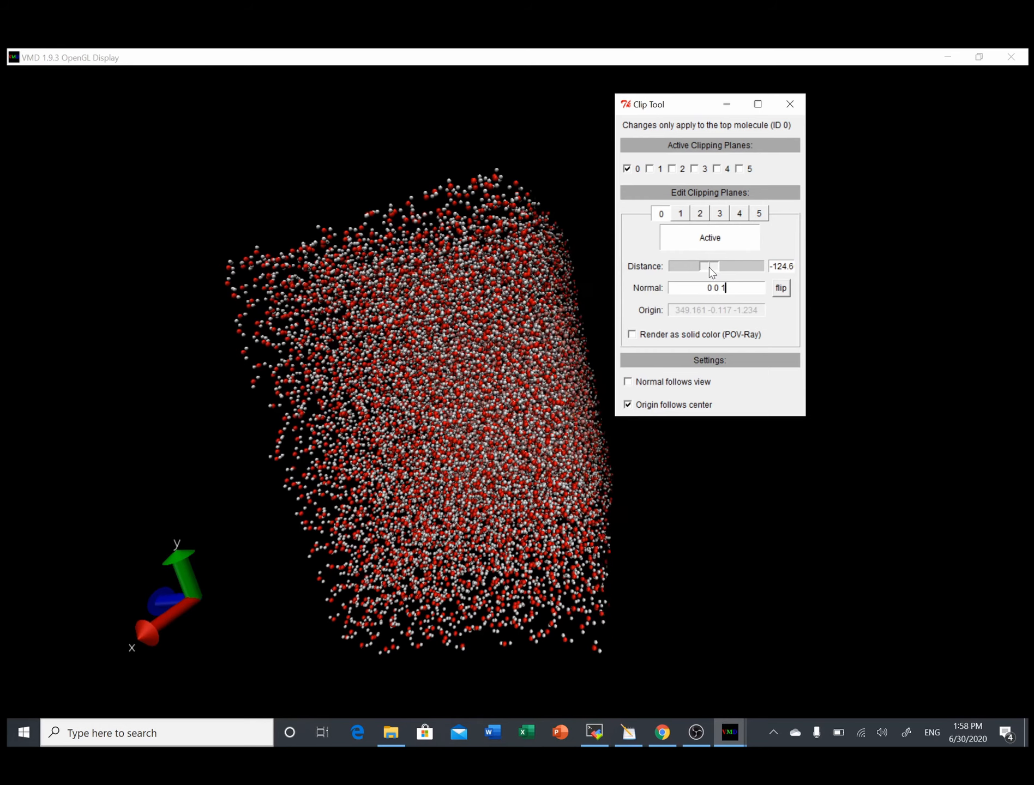
Activate clipping plane 2 as a second cut through the box and set its normal to 1 0 0
left_click(577, 428)
mouse_move(517, 420)
left_mouse_down()
mouse_move(493, 418)
mouse_move(506, 438)
left_mouse_up()
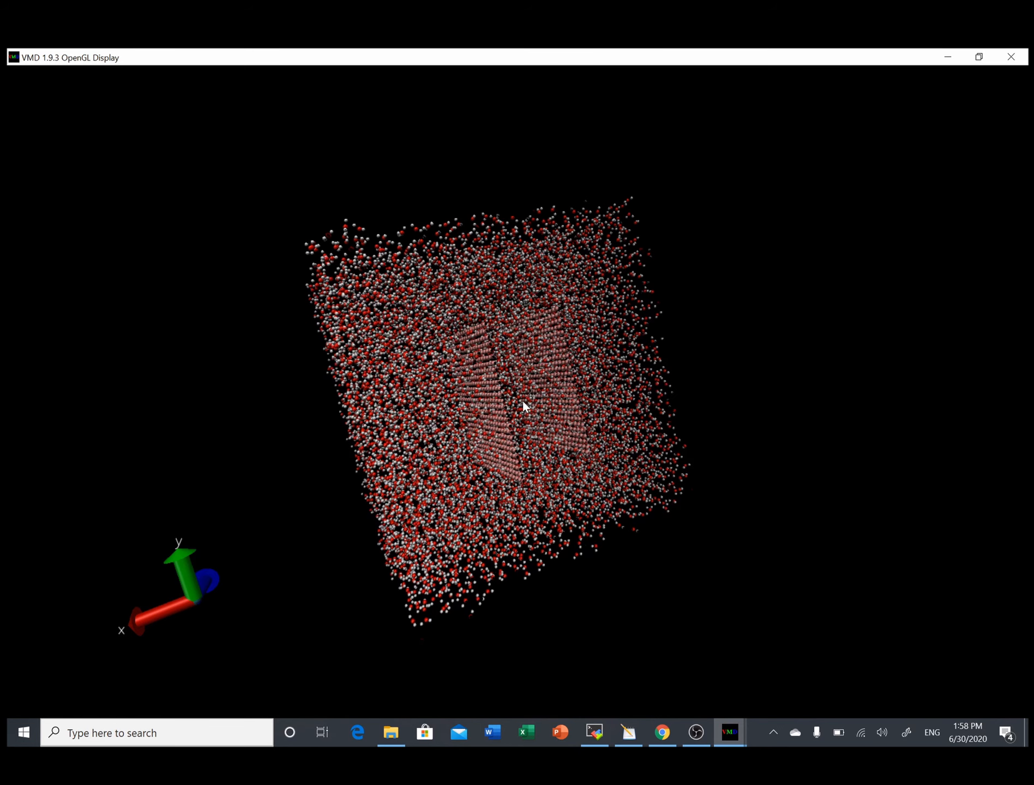
scroll(541, 406, "up", 5)
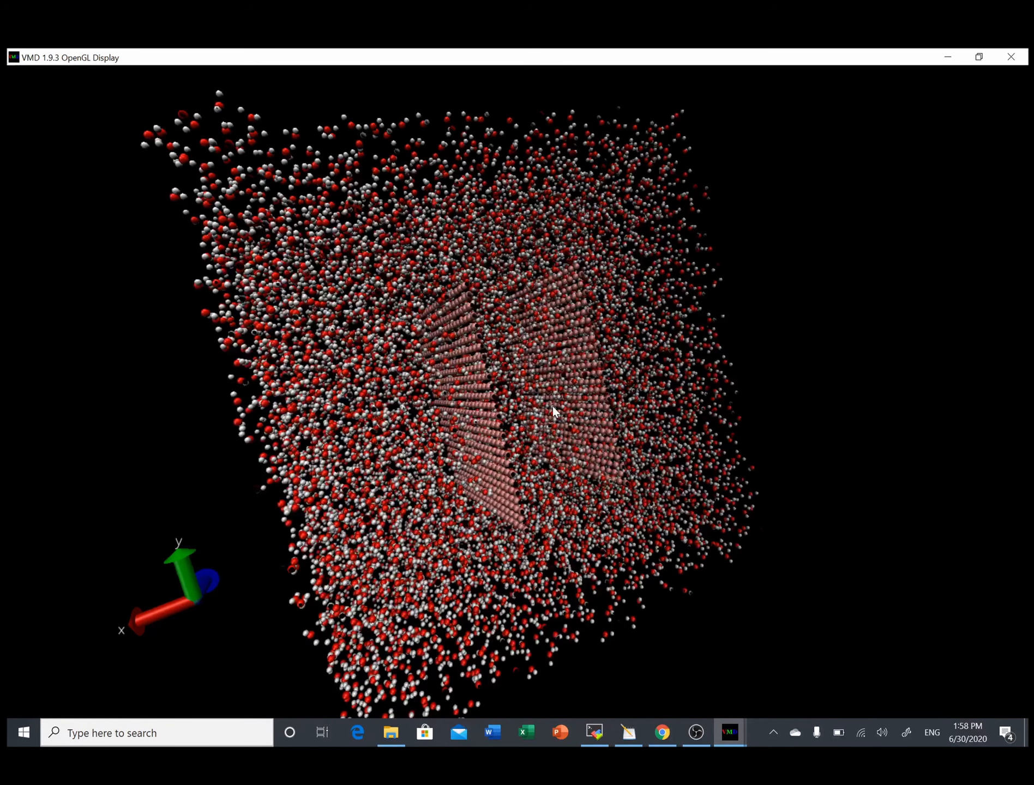
scroll(553, 407, "up", 2)
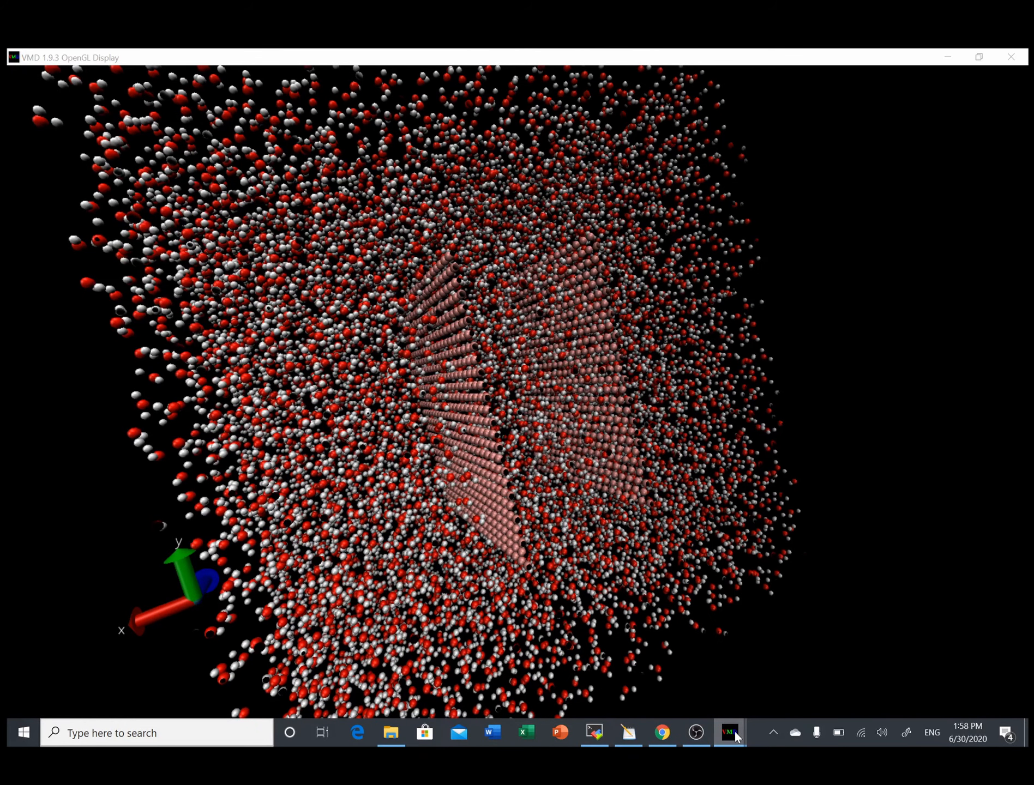
mouse_move(737, 728)
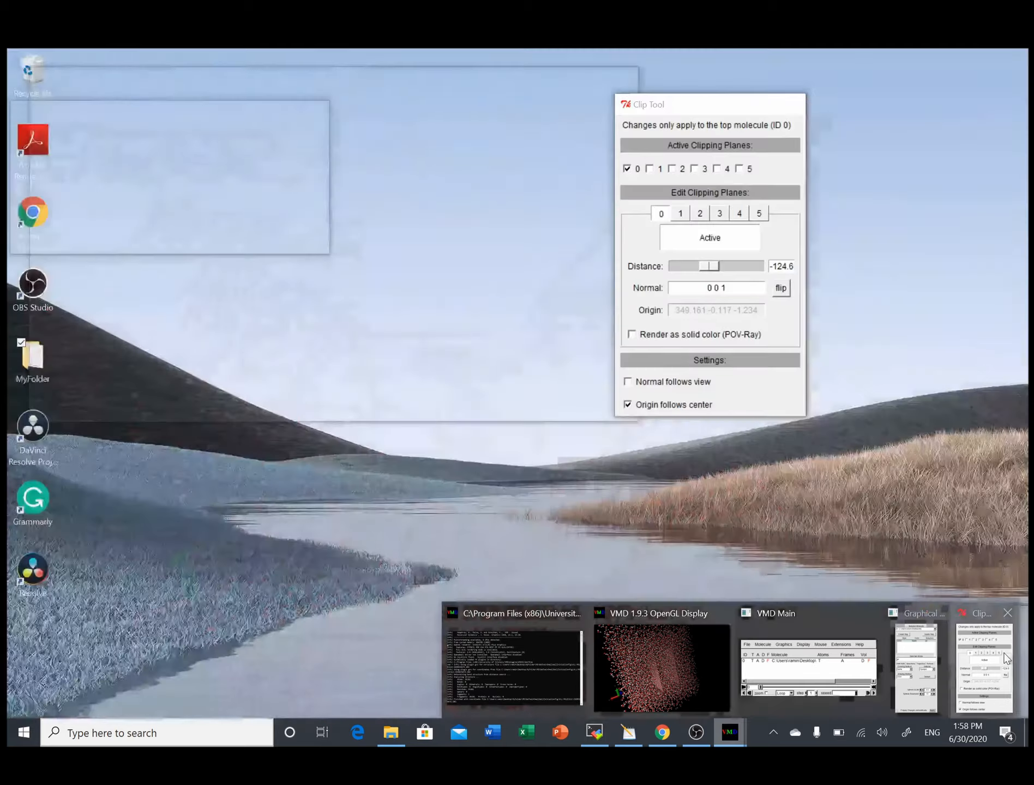
left_click(983, 665)
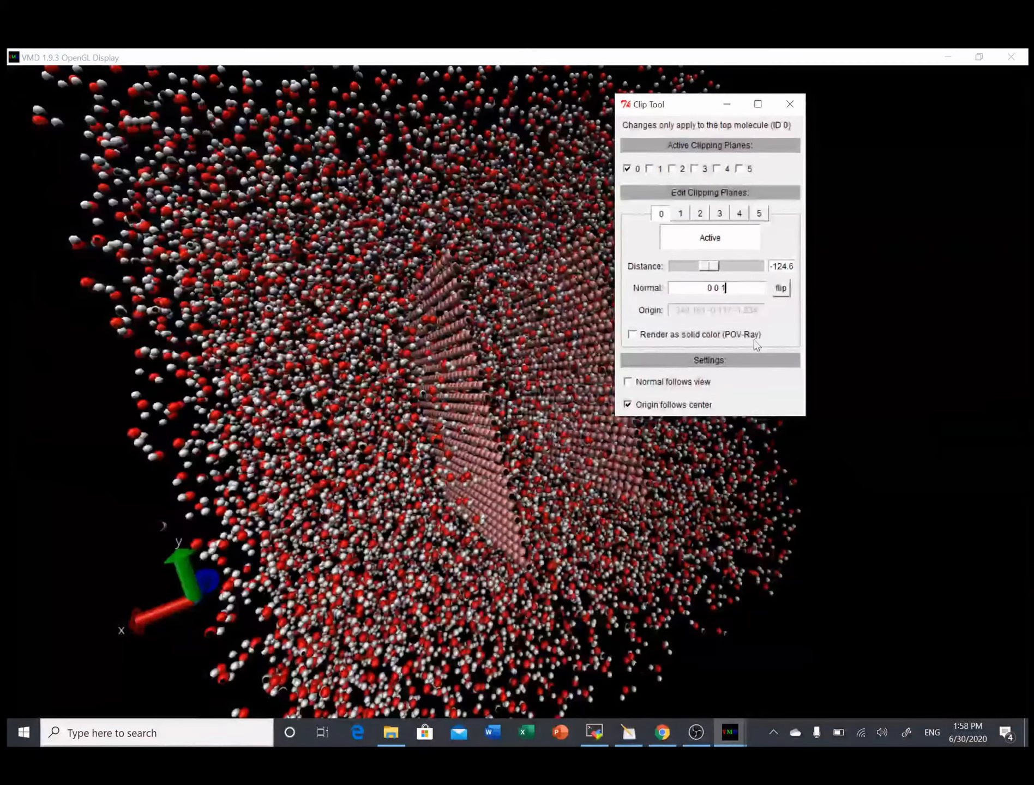
left_click(672, 169)
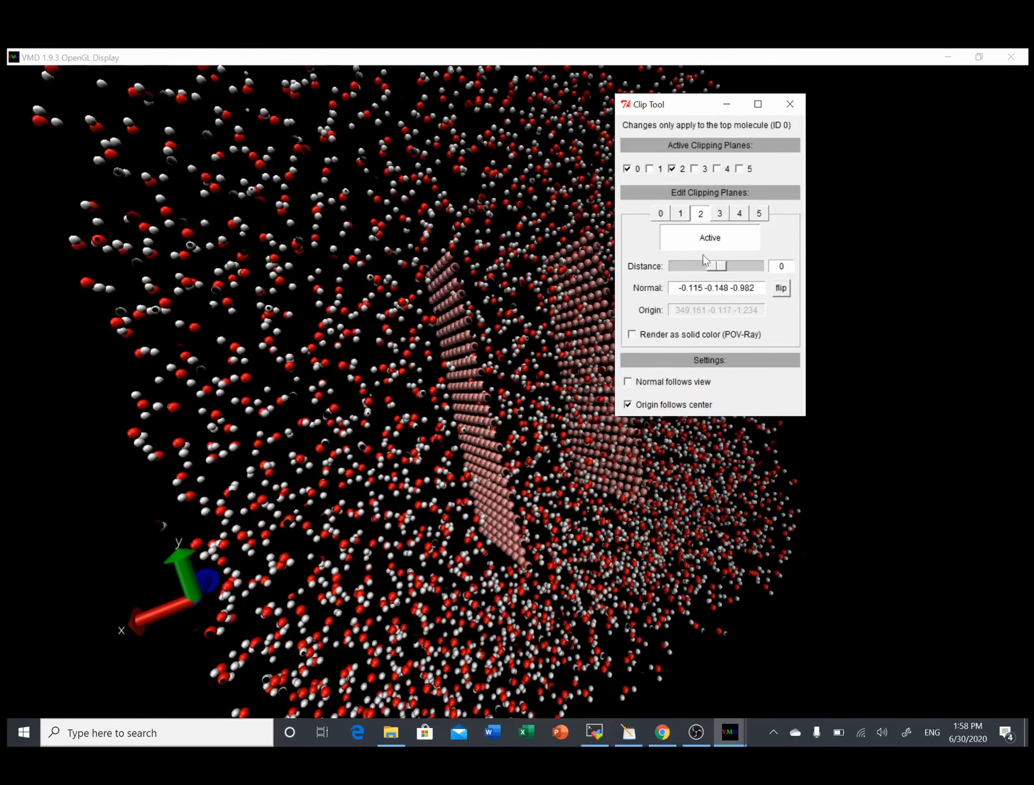
left_click_drag(687, 288, 625, 304)
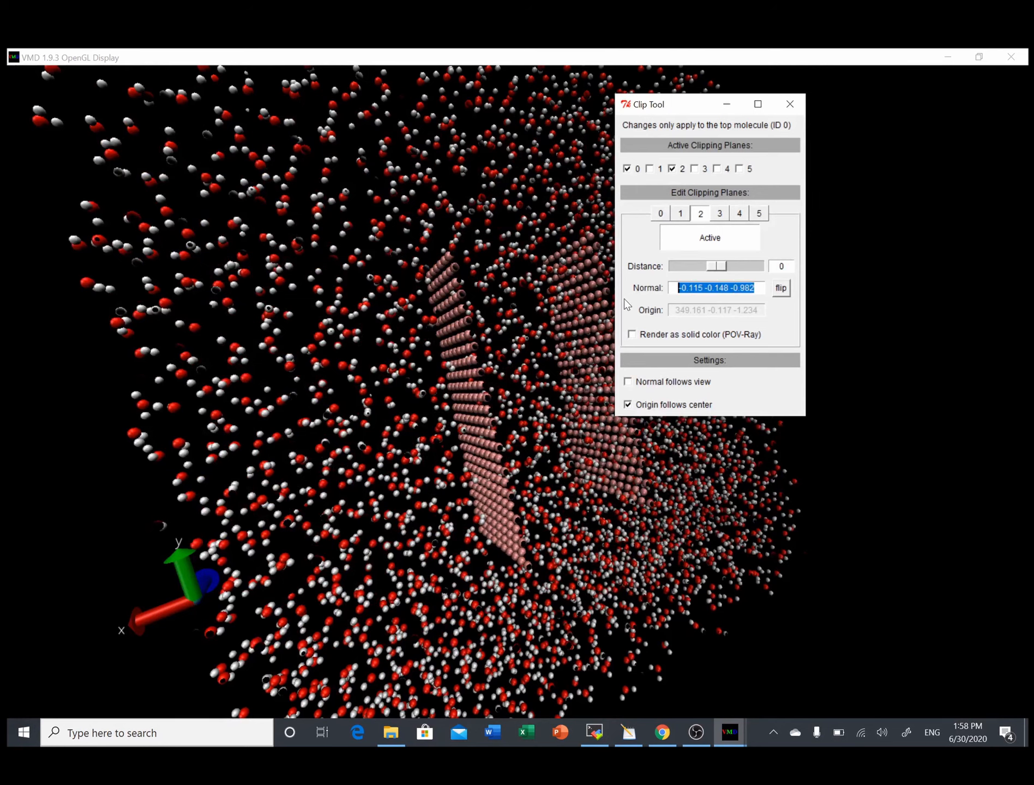
type("1")
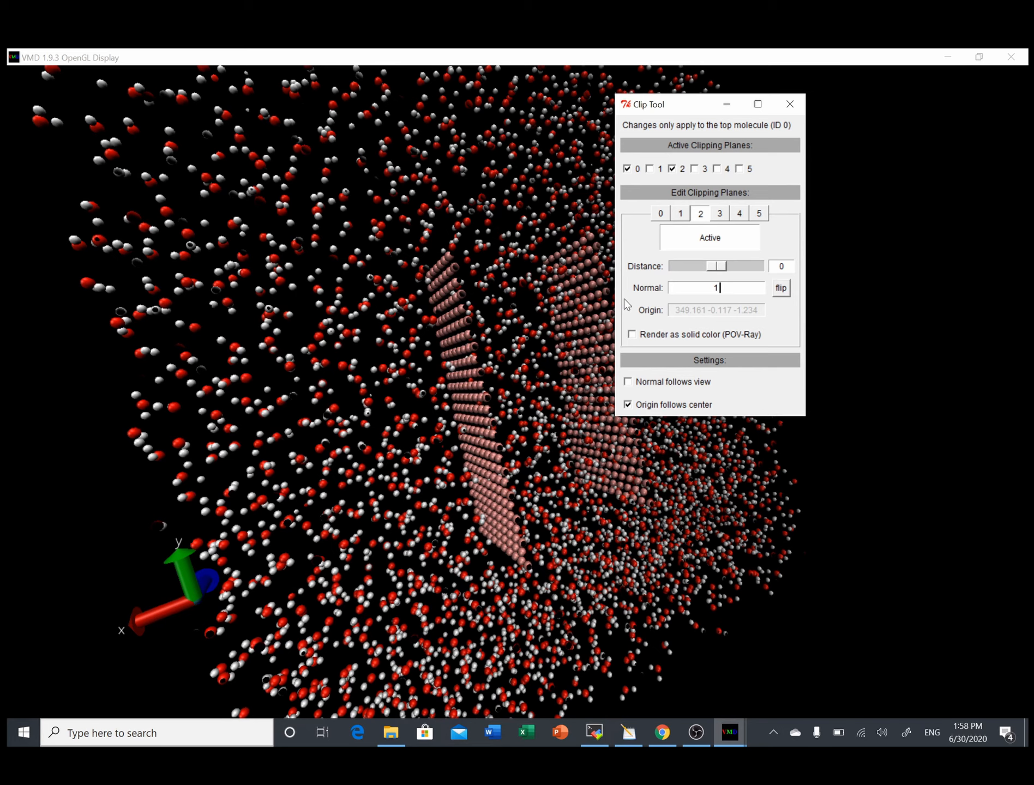
type("0 0")
Try clipping plane 2 at a distance of about 56.64, and return its distance to 0.00
left_click_drag(718, 267, 723, 273)
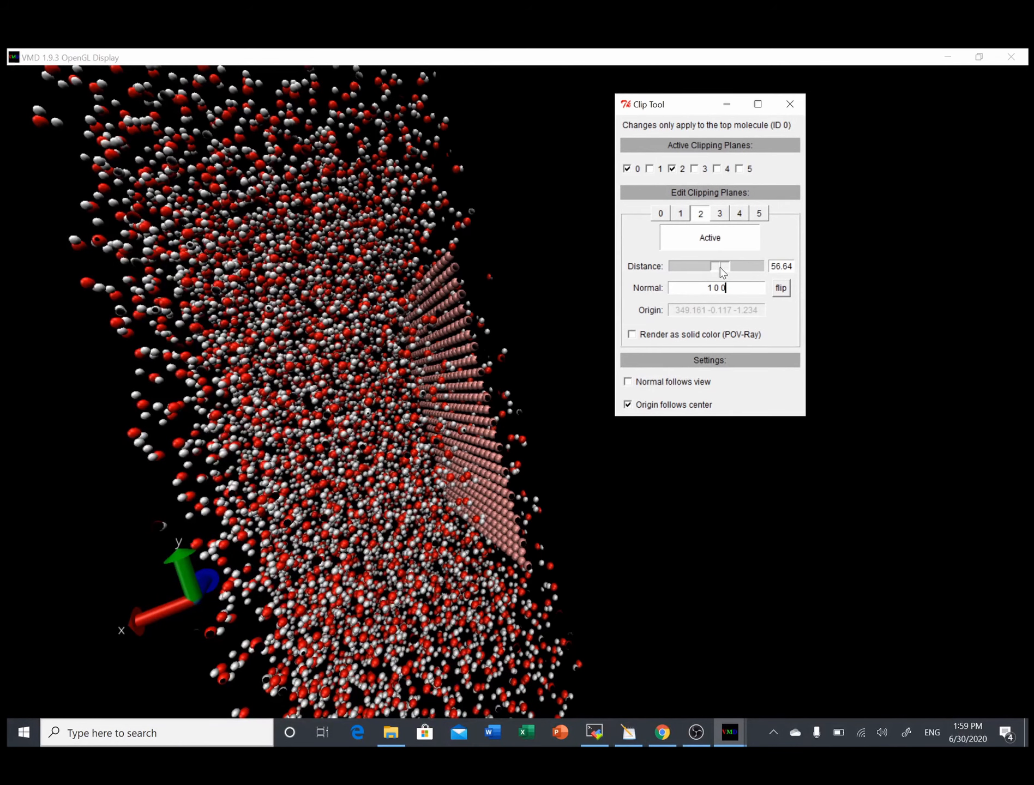
left_click(545, 379)
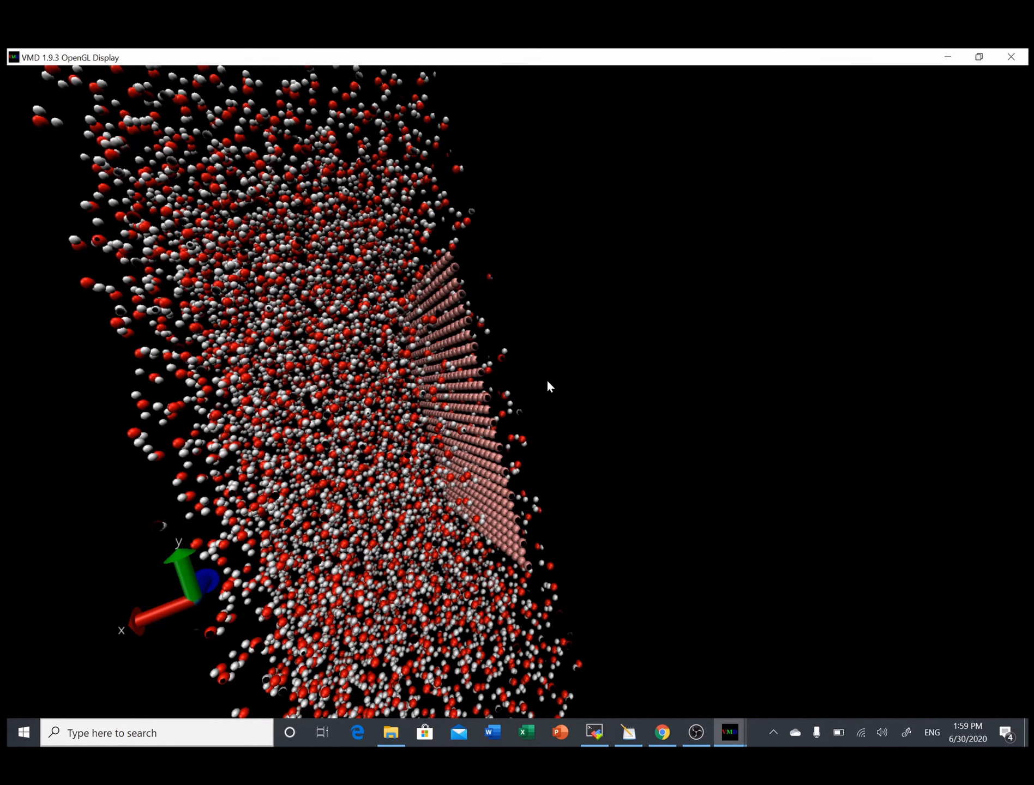
left_click_drag(529, 401, 504, 429)
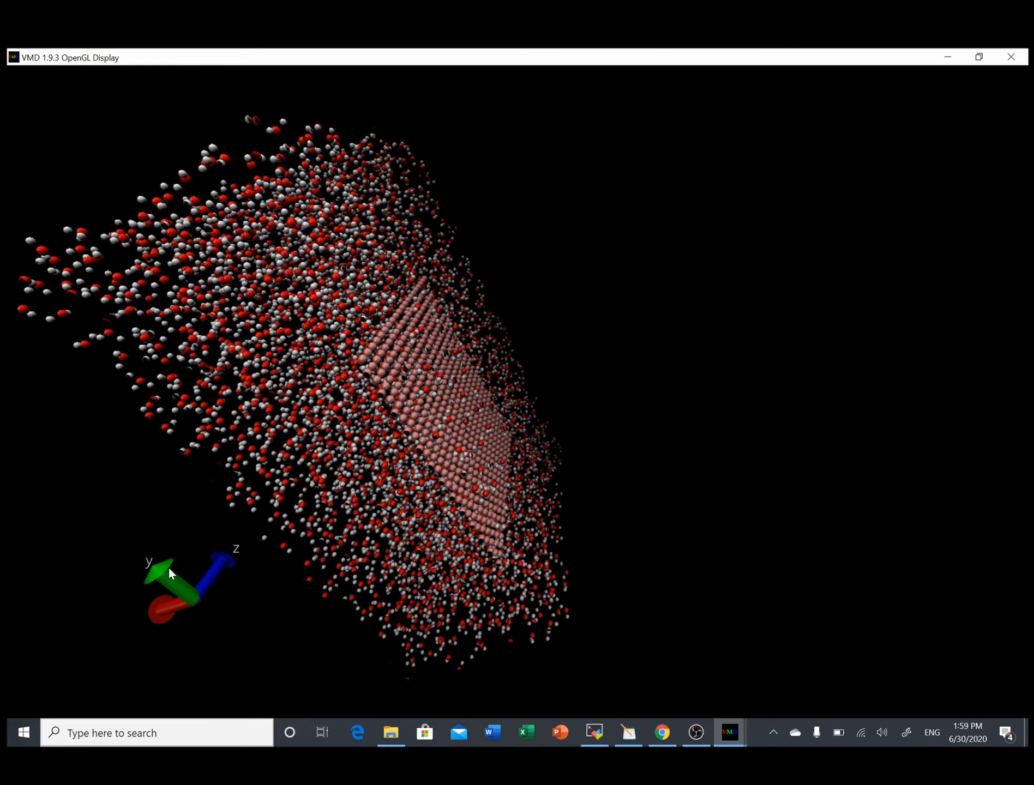
left_click(728, 733)
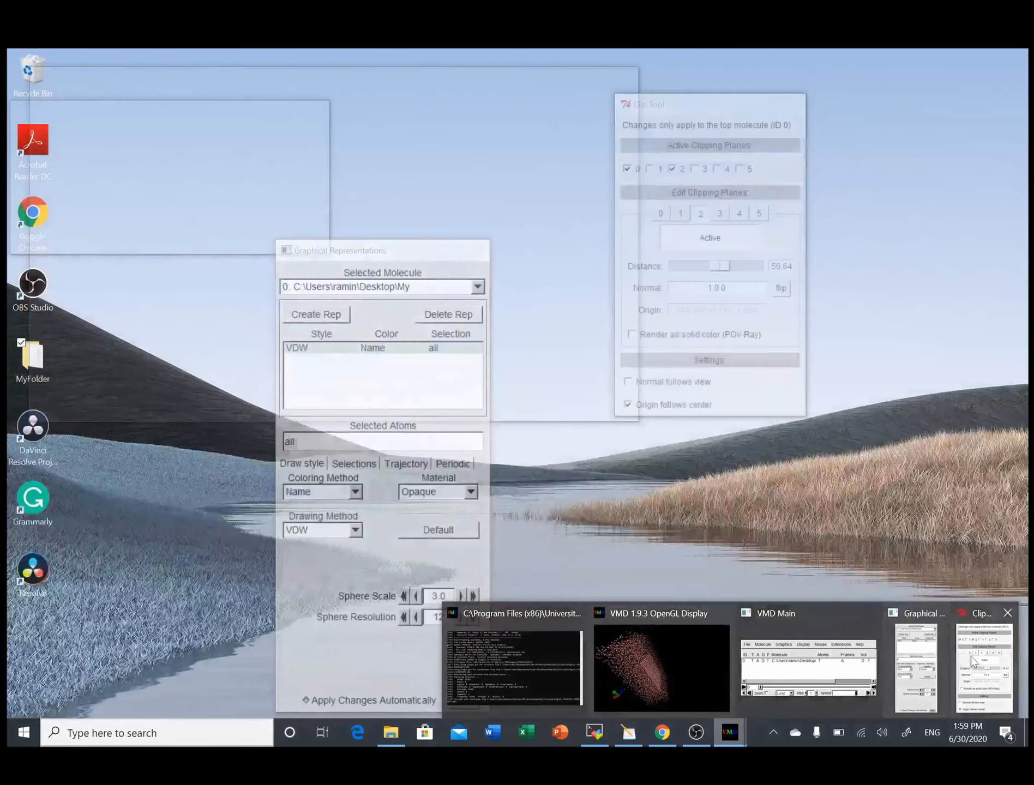
left_click(984, 665)
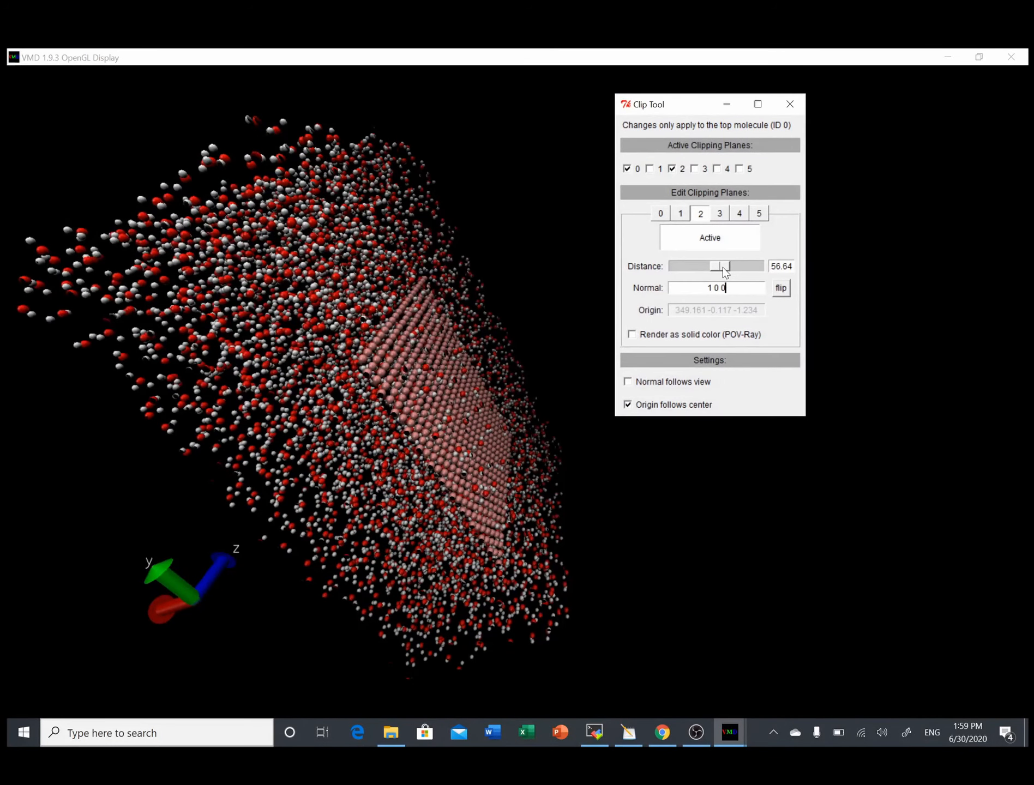
left_click_drag(725, 271, 720, 269)
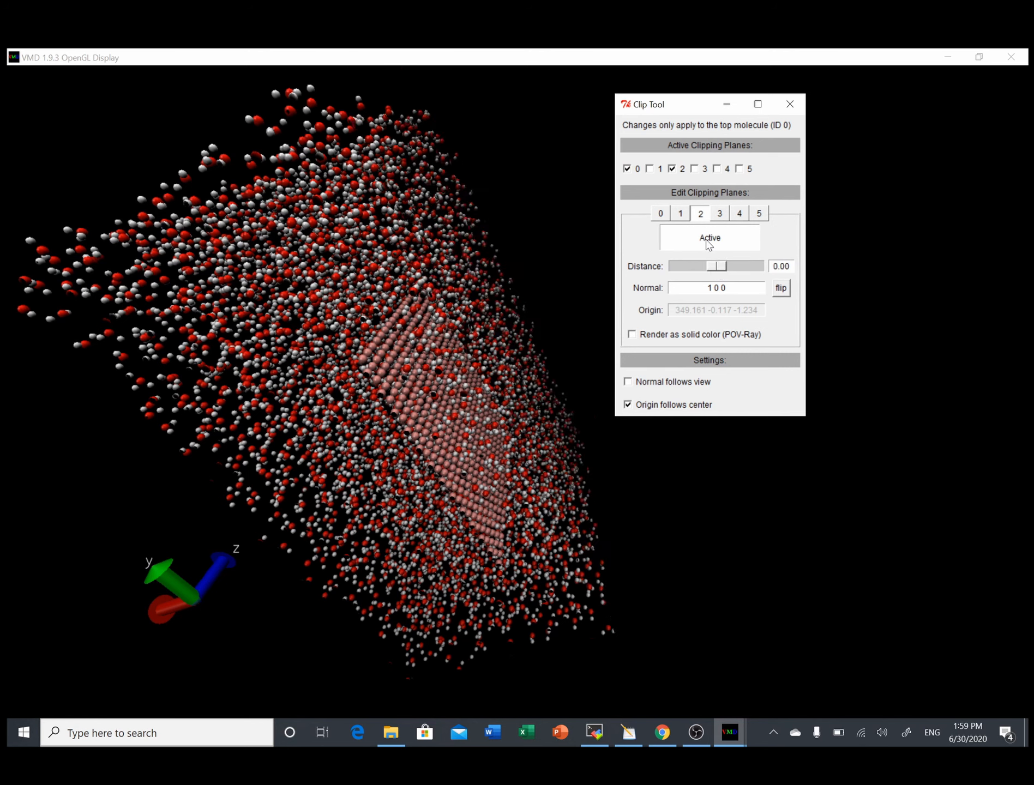
Set the normal of clipping plane 2 to 1 0 1, check the diagonal cut and bring back the Clip Tool
left_click_drag(726, 288, 720, 288)
type("1")
left_click_drag(726, 288, 721, 288)
left_click(848, 339)
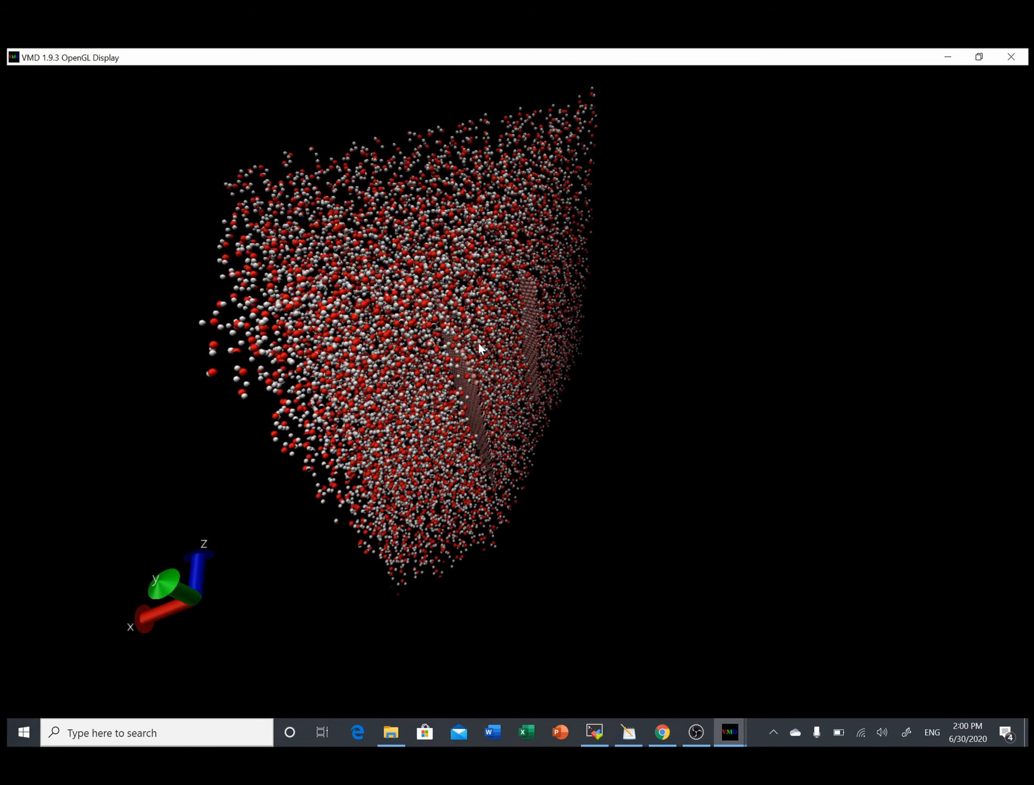
left_click(730, 732)
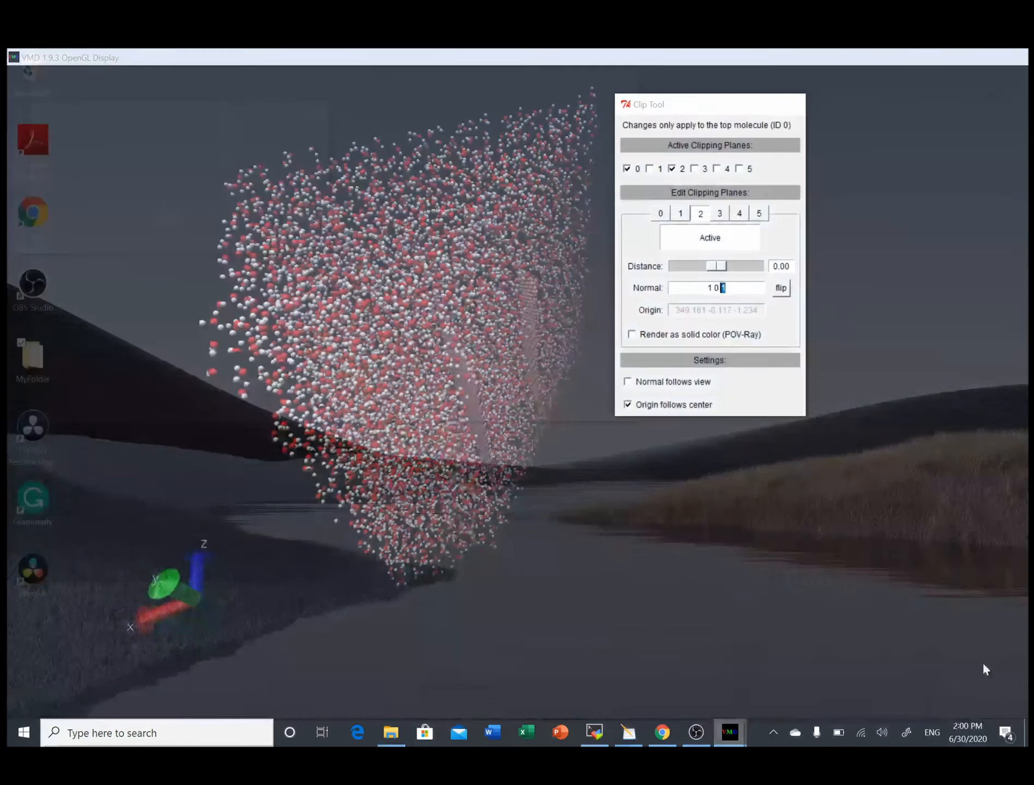
left_click(982, 662)
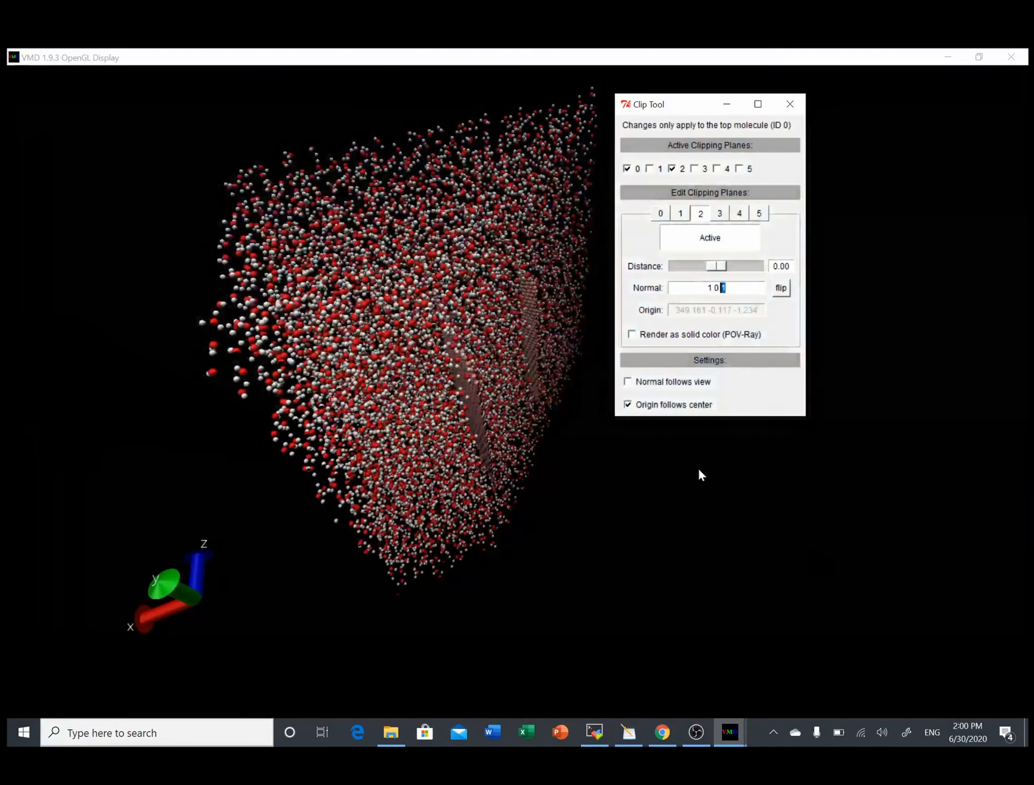